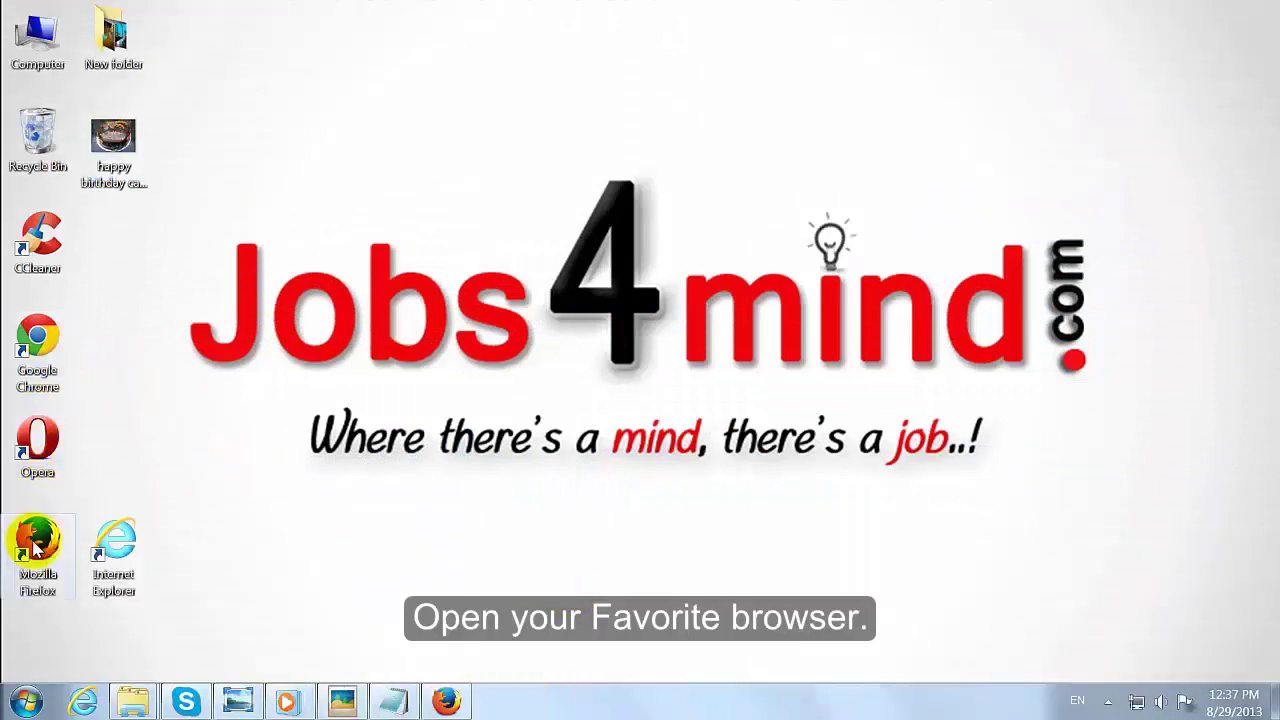
# Step: Launch Google Chrome and load facebook.com
pyautogui.doubleClick(37, 368)
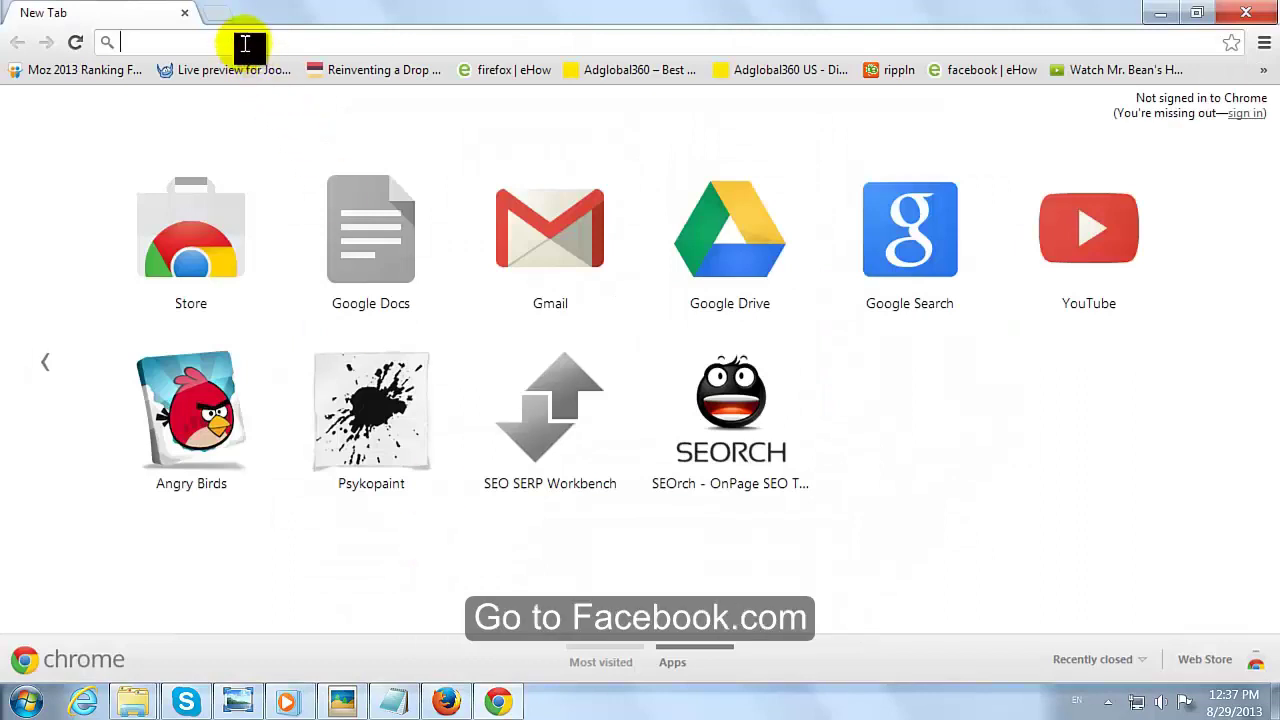
pyautogui.write('faceboo')
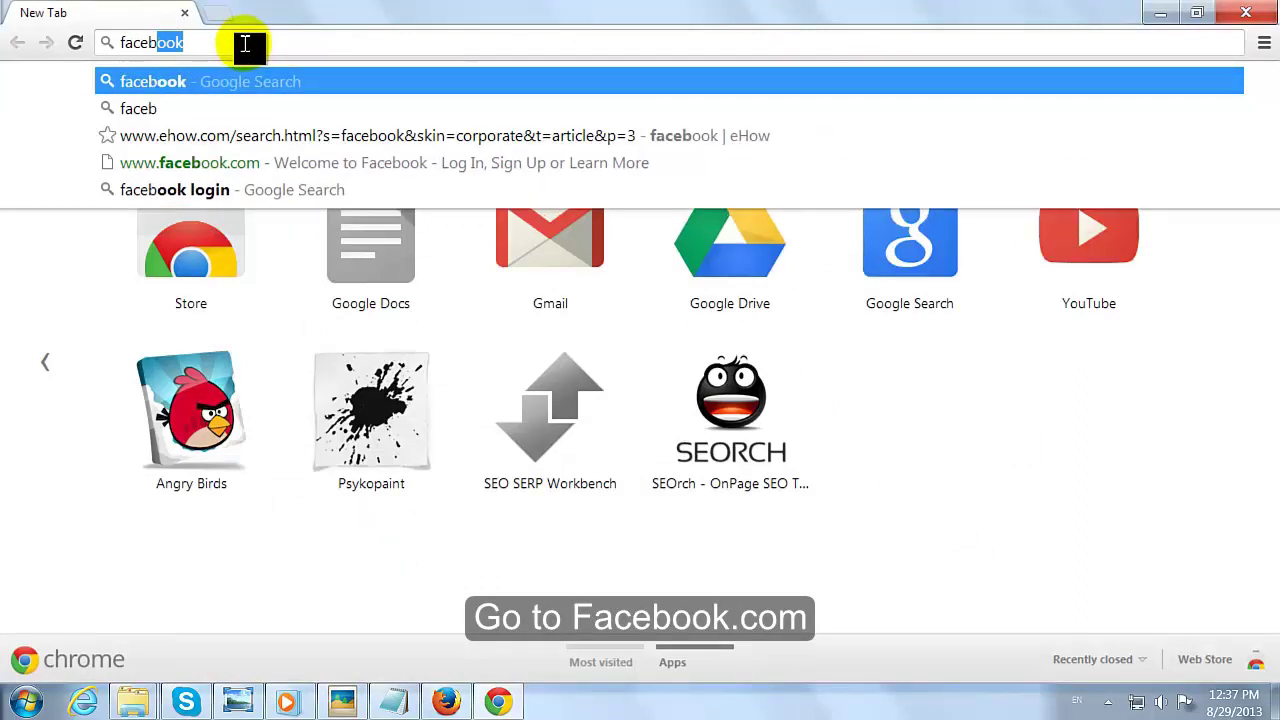
pyautogui.write('k.com')
pyautogui.press('Return')
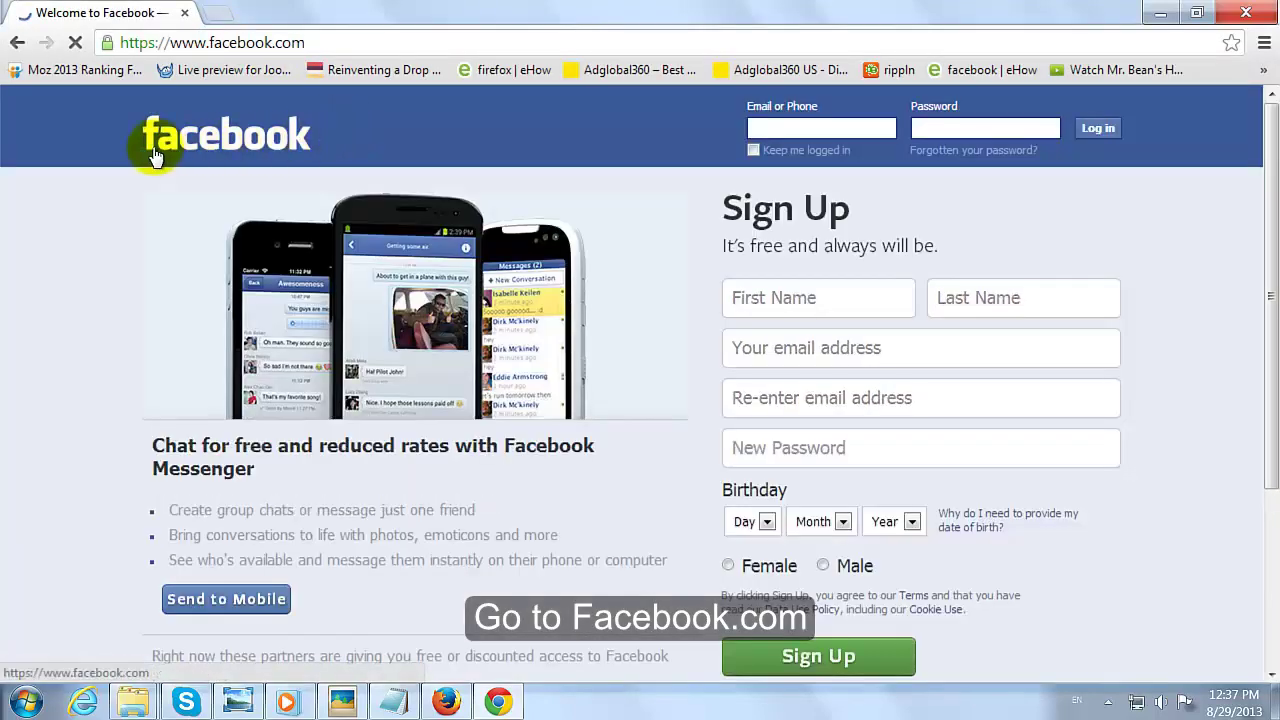
# Step: Log in to Facebook with the account e-mail address and password
pyautogui.click(779, 131)
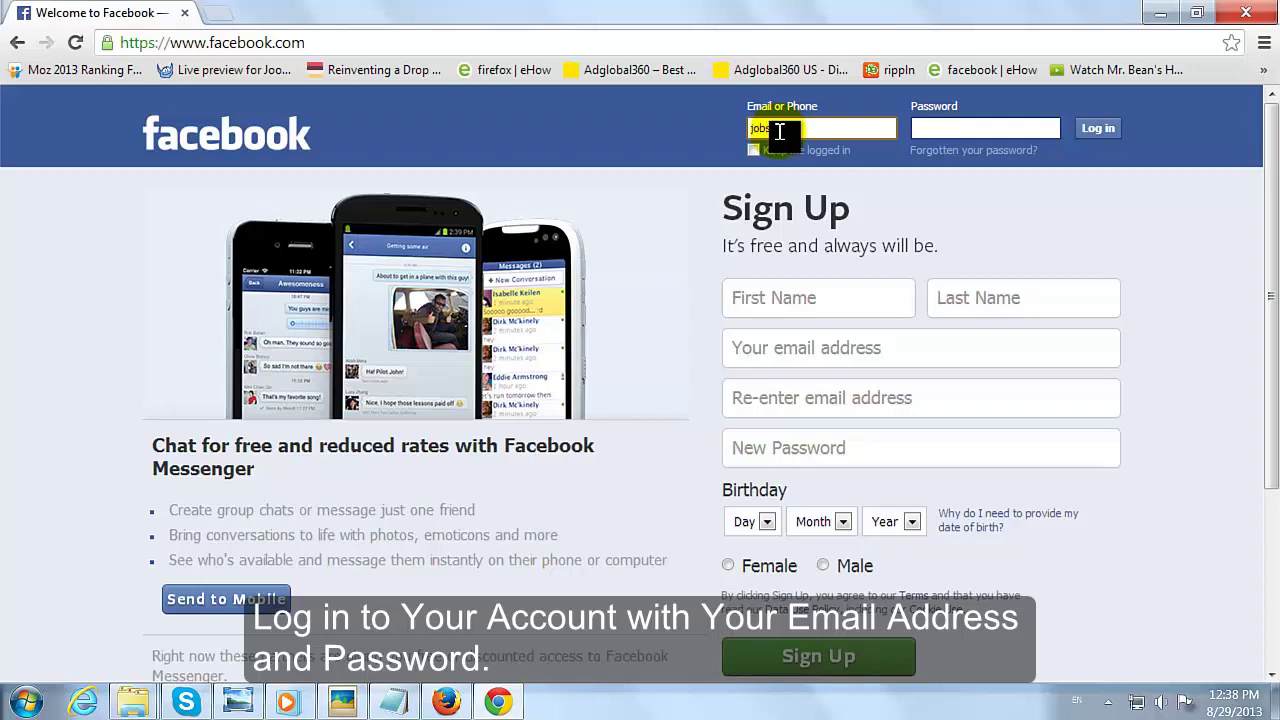
pyautogui.press('Tab')
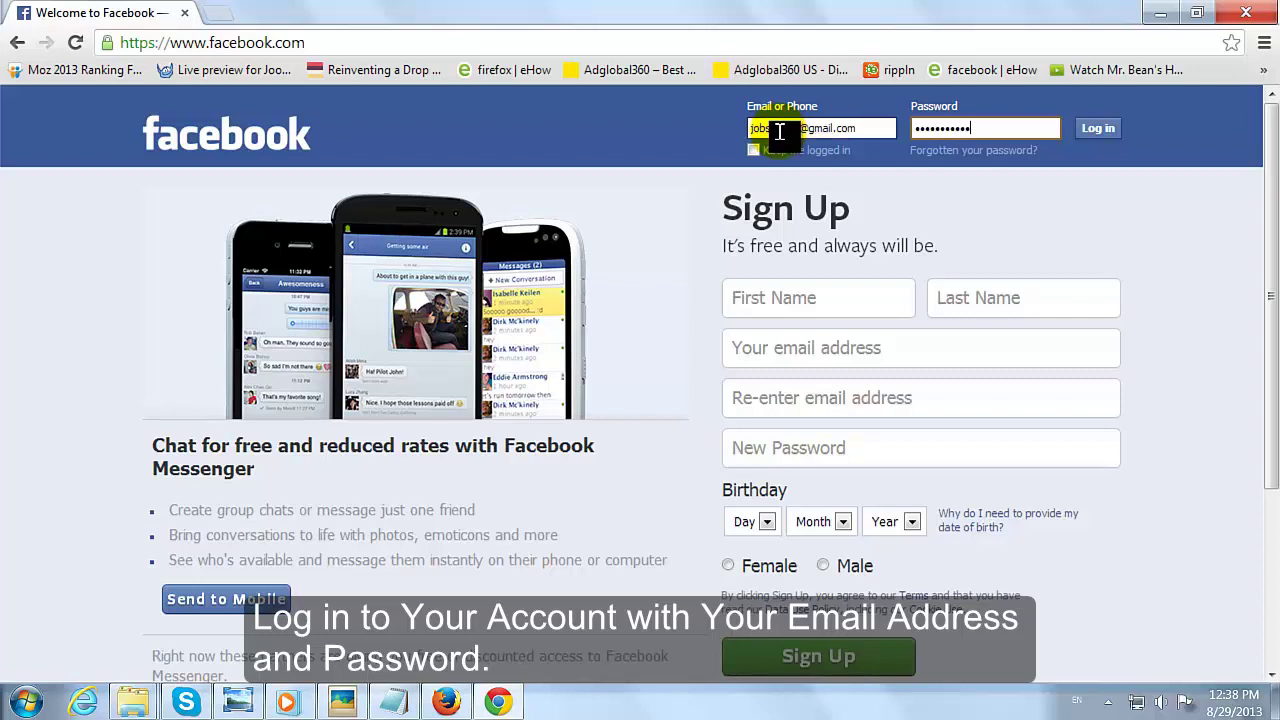
pyautogui.click(1099, 135)
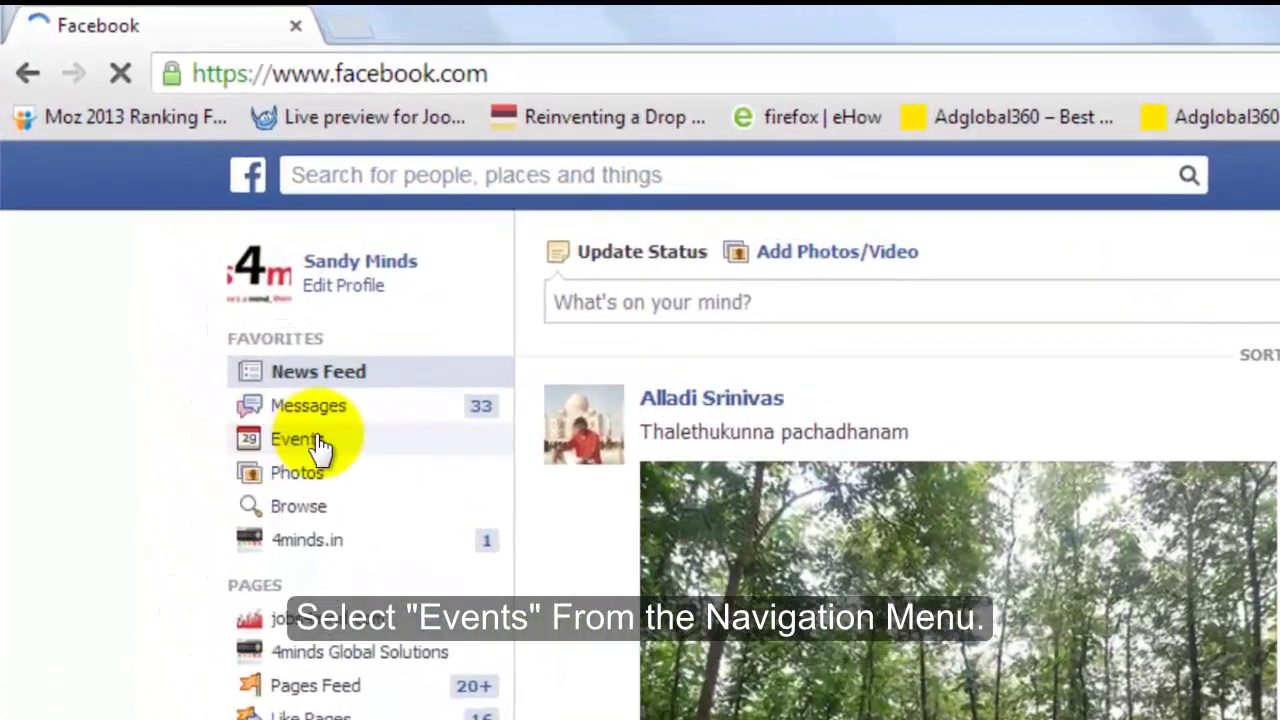
# Step: Open Events from the left menu and scroll through the Upcoming Events list
pyautogui.click(300, 441)
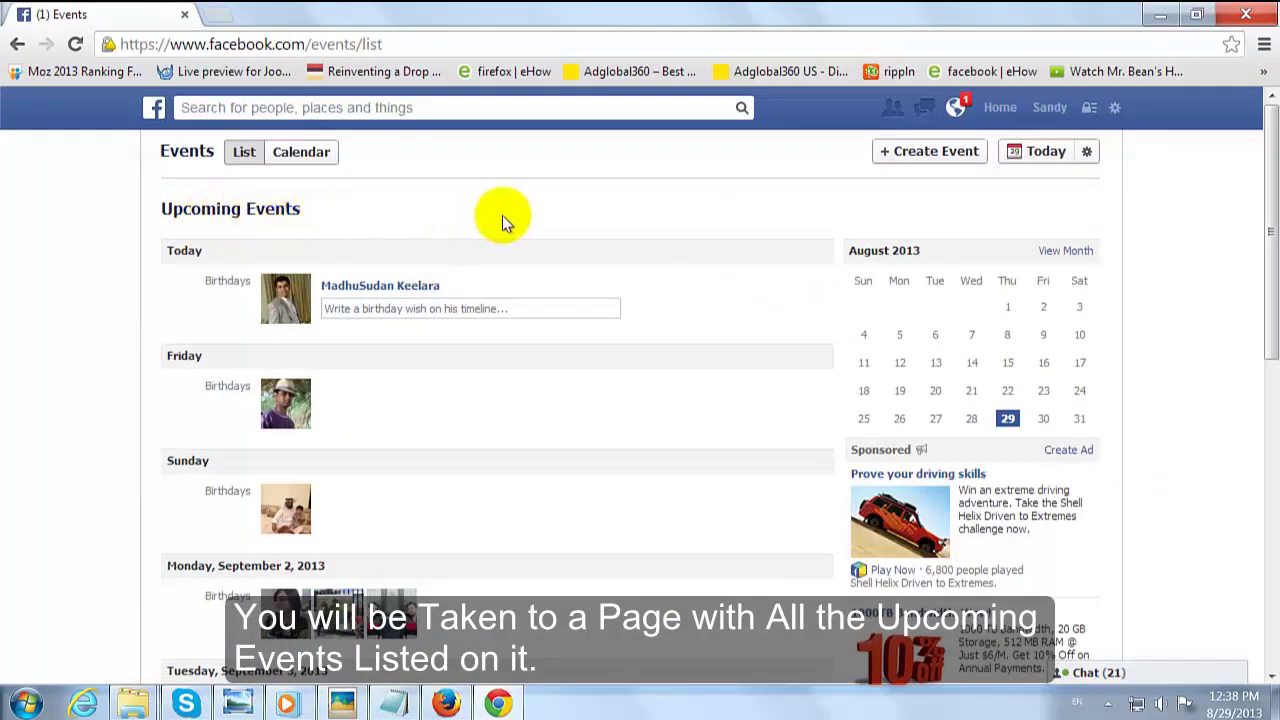
pyautogui.scroll(-1, 713, 221)
pyautogui.scroll(-5, 713, 221)
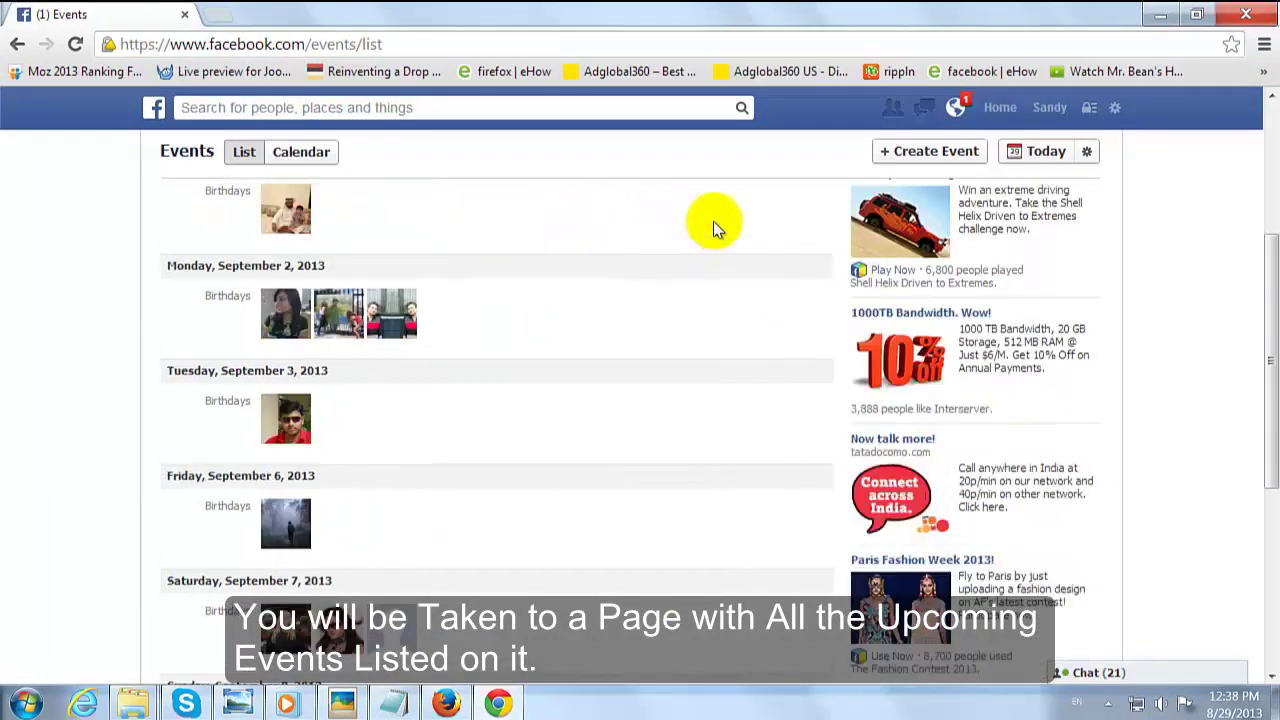
pyautogui.scroll(7, 713, 221)
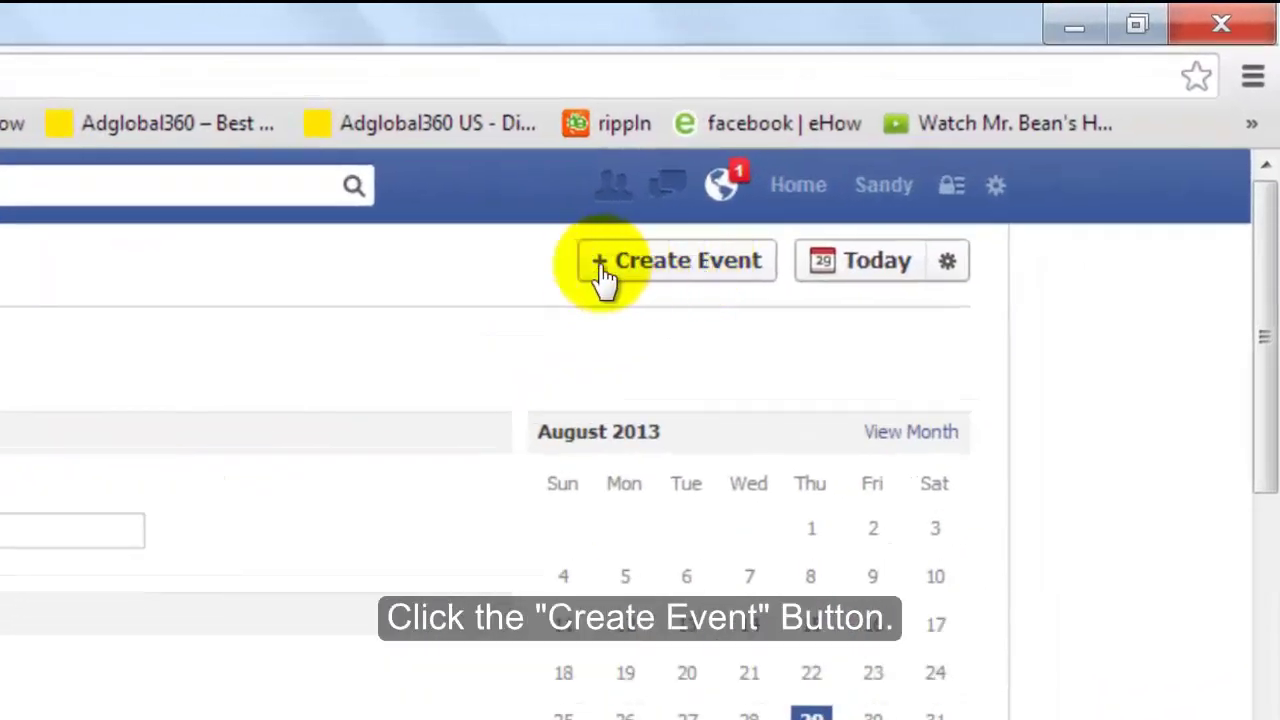
# Step: Create a new event named 'Birthday Party' with details 'Birthday Party at my home.'
pyautogui.click(688, 272)
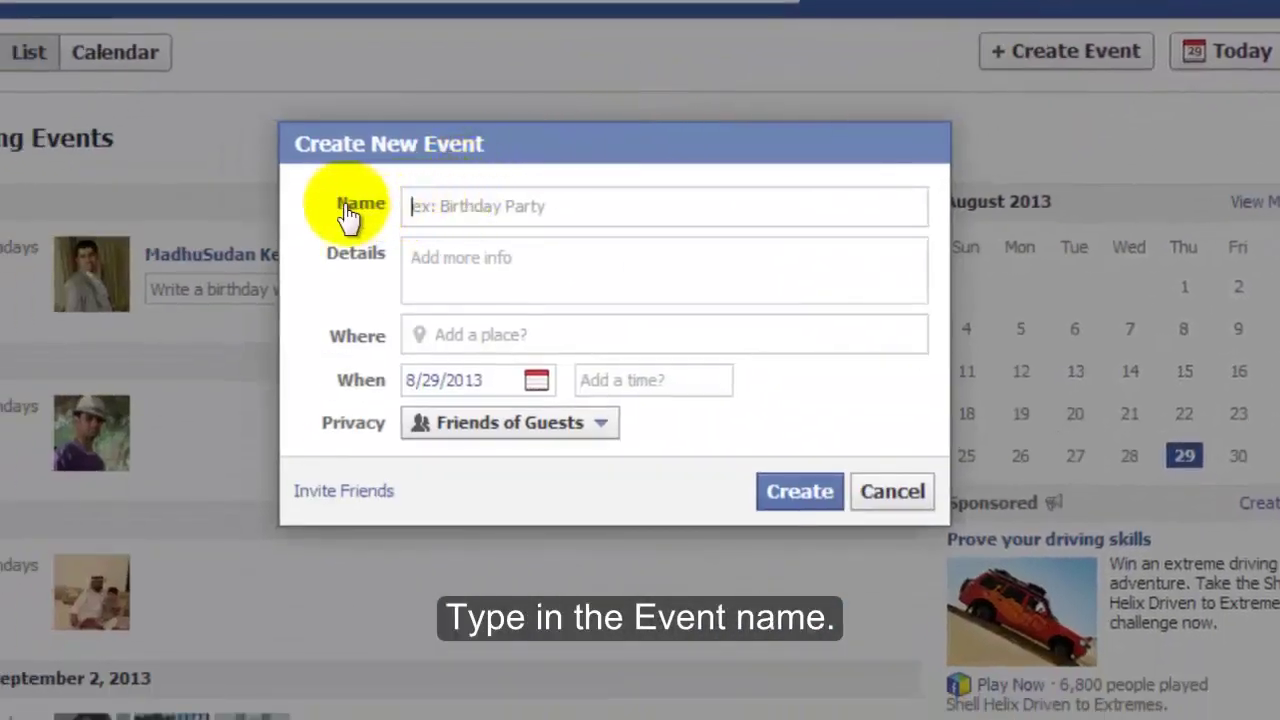
pyautogui.click(469, 208)
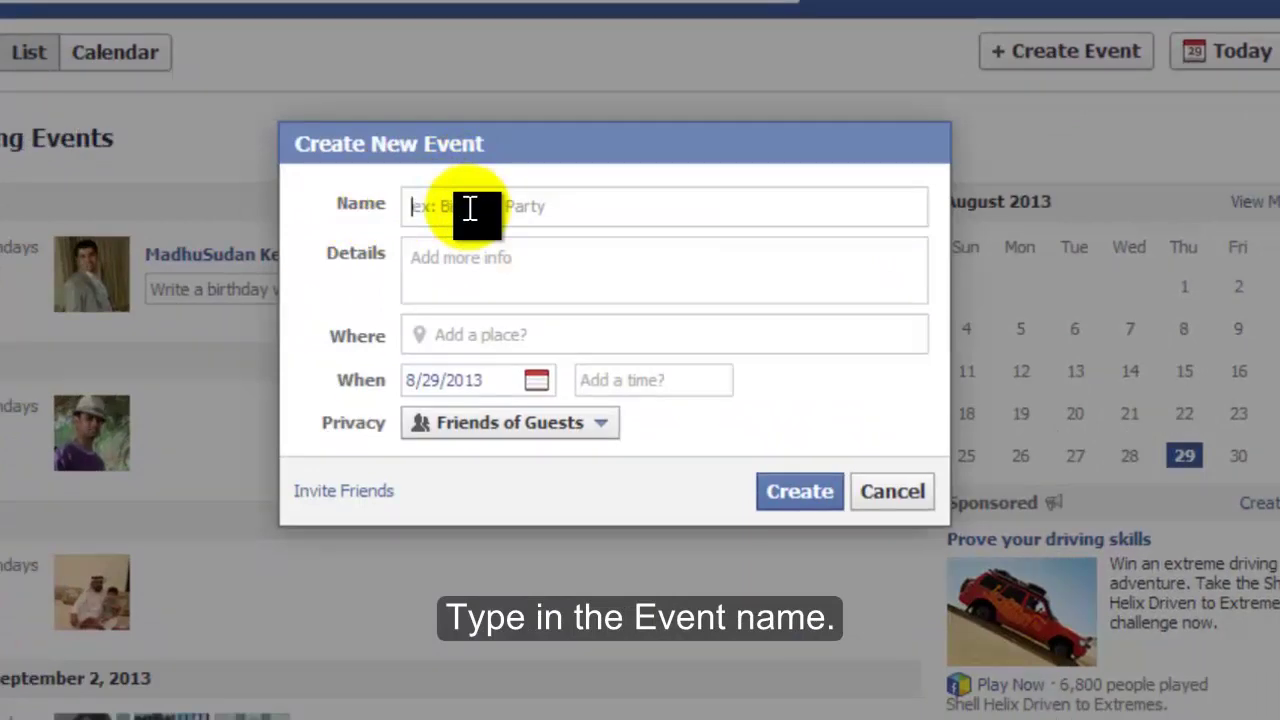
pyautogui.write('Birthd')
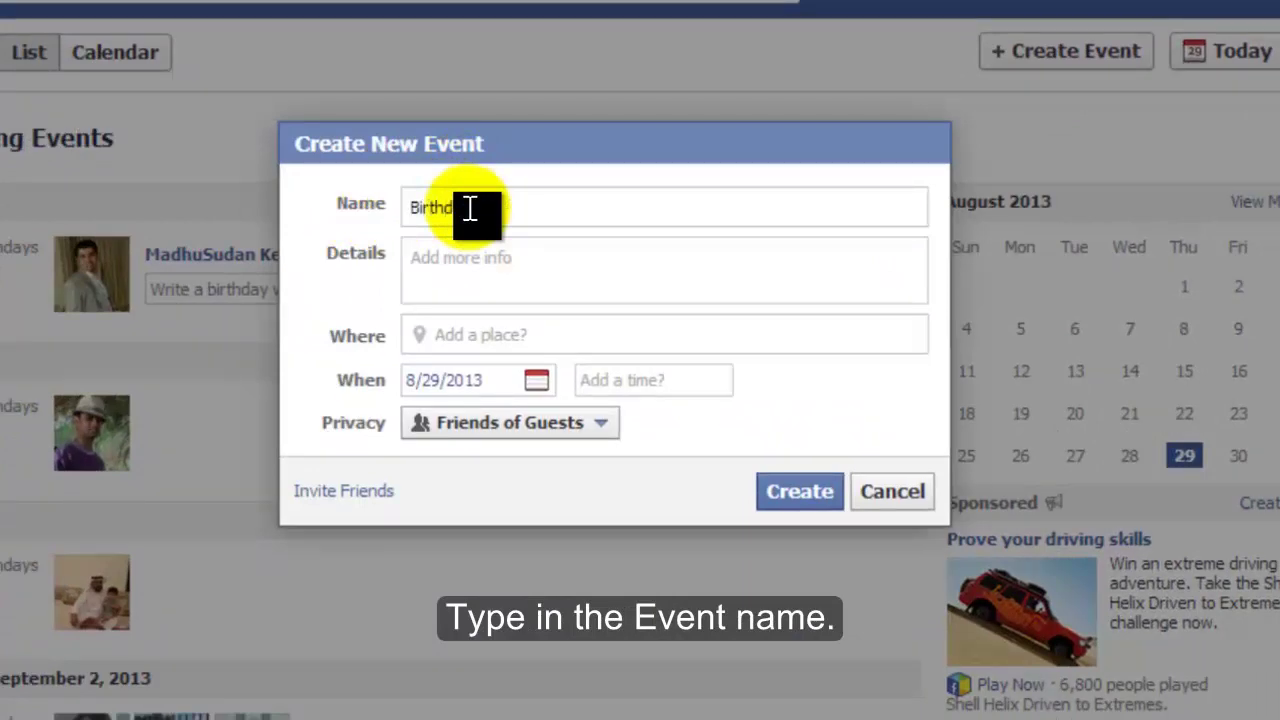
pyautogui.write('ay PartyBi')
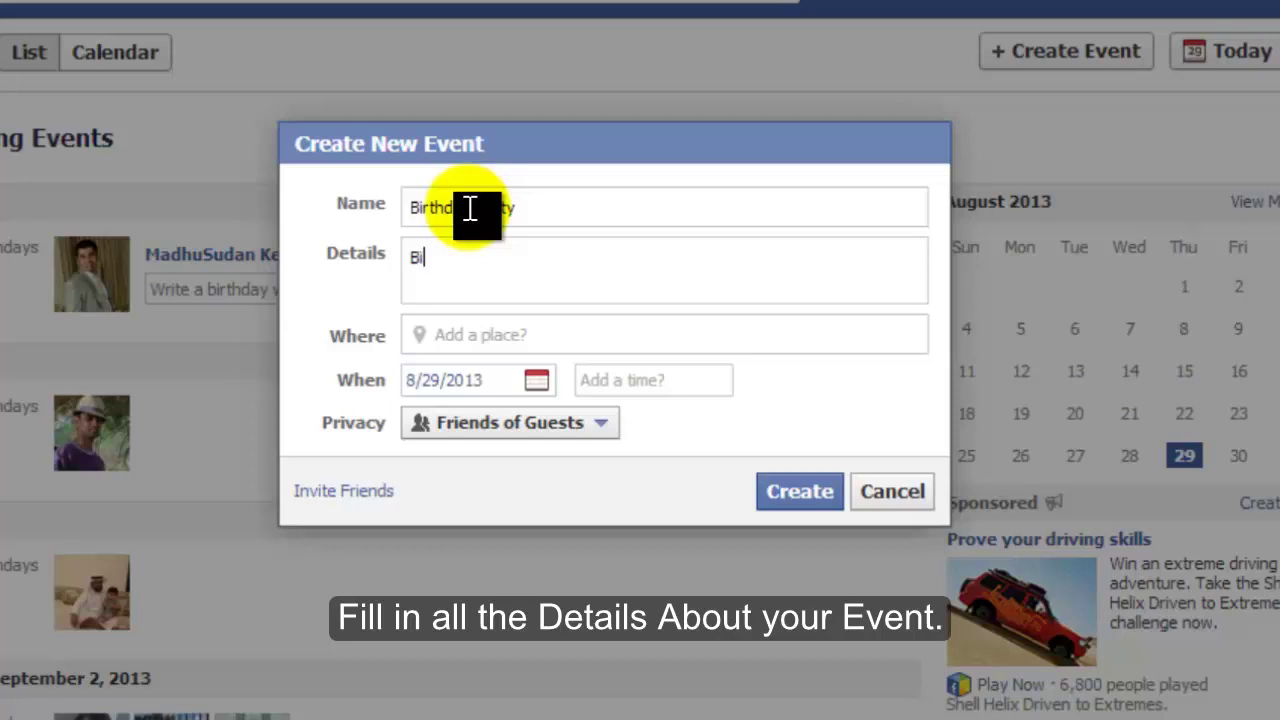
pyautogui.write('rthday Party at my home')
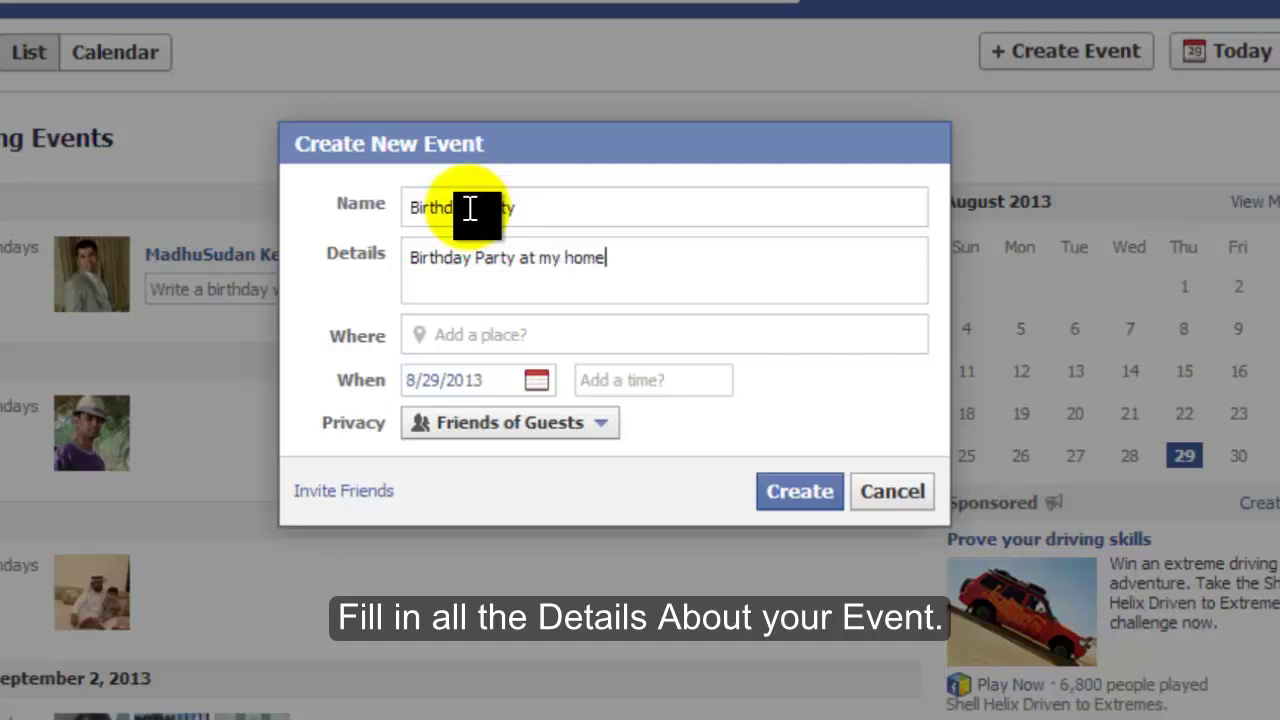
pyautogui.write('.')
pyautogui.click(443, 347)
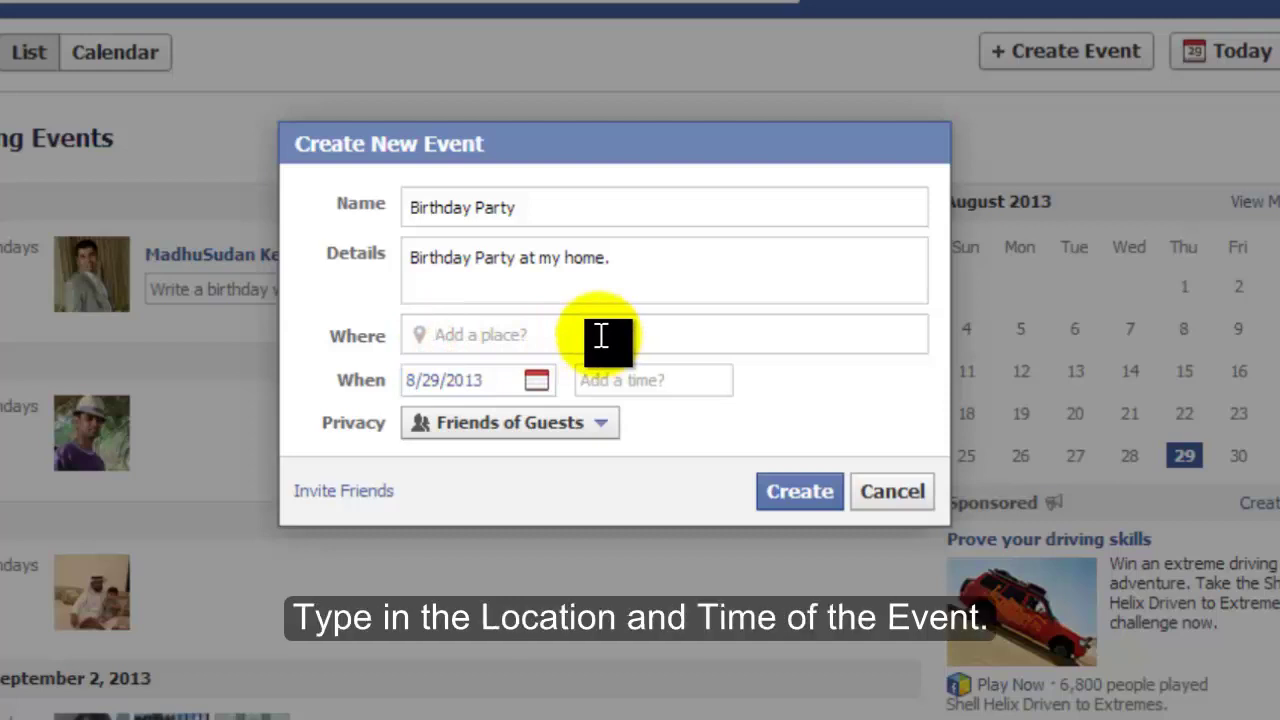
# Step: Set the event location to Mysore on August 31, from 6:00 pm to 9:00 pm
pyautogui.write('mysore')
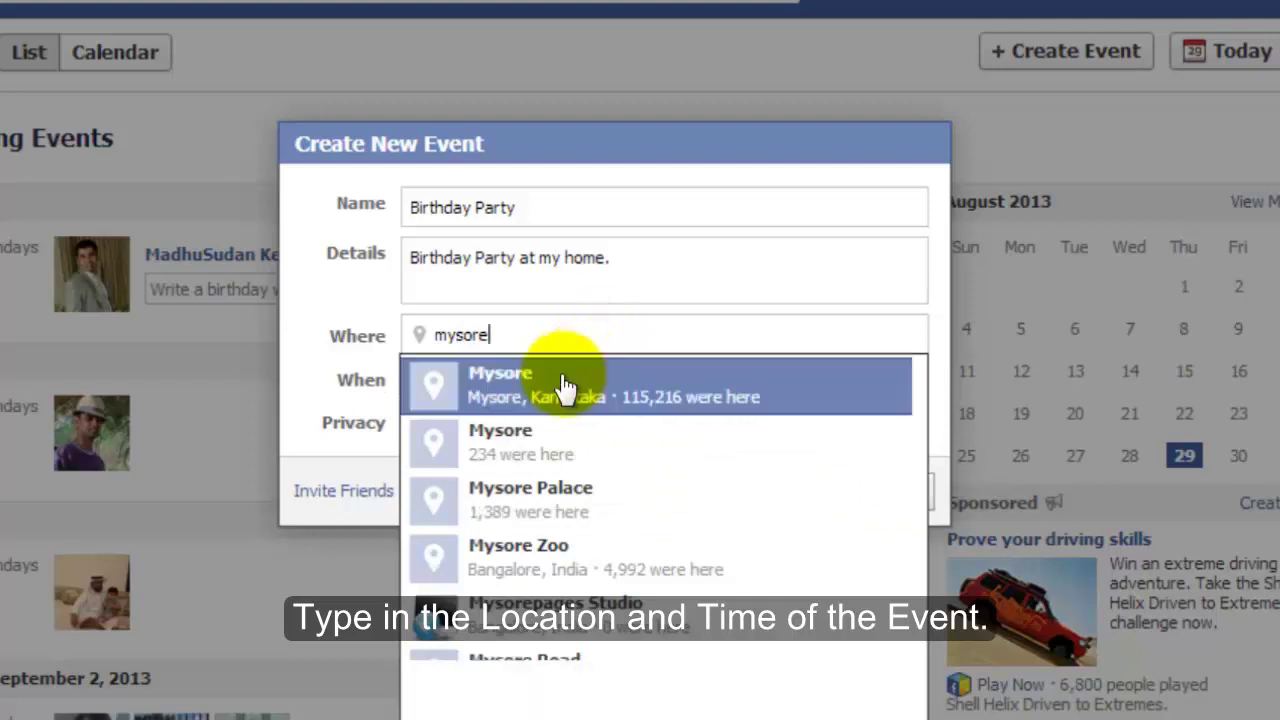
pyautogui.click(563, 386)
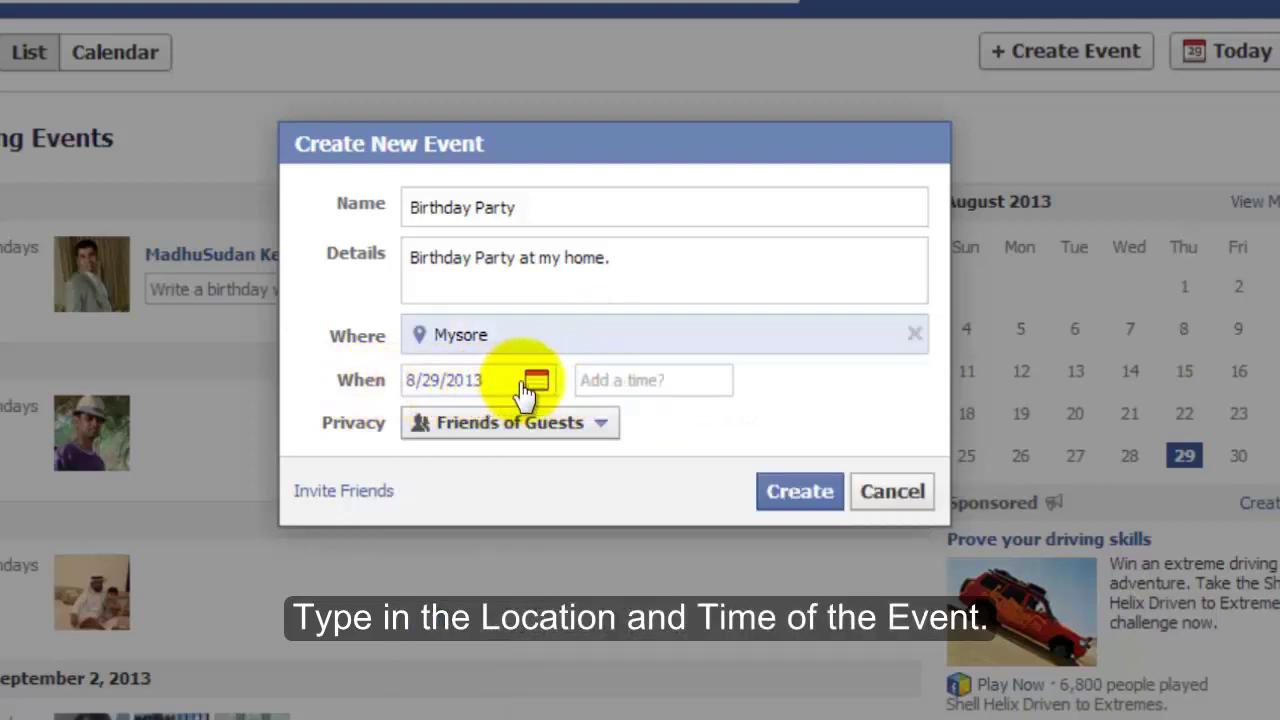
pyautogui.click(537, 382)
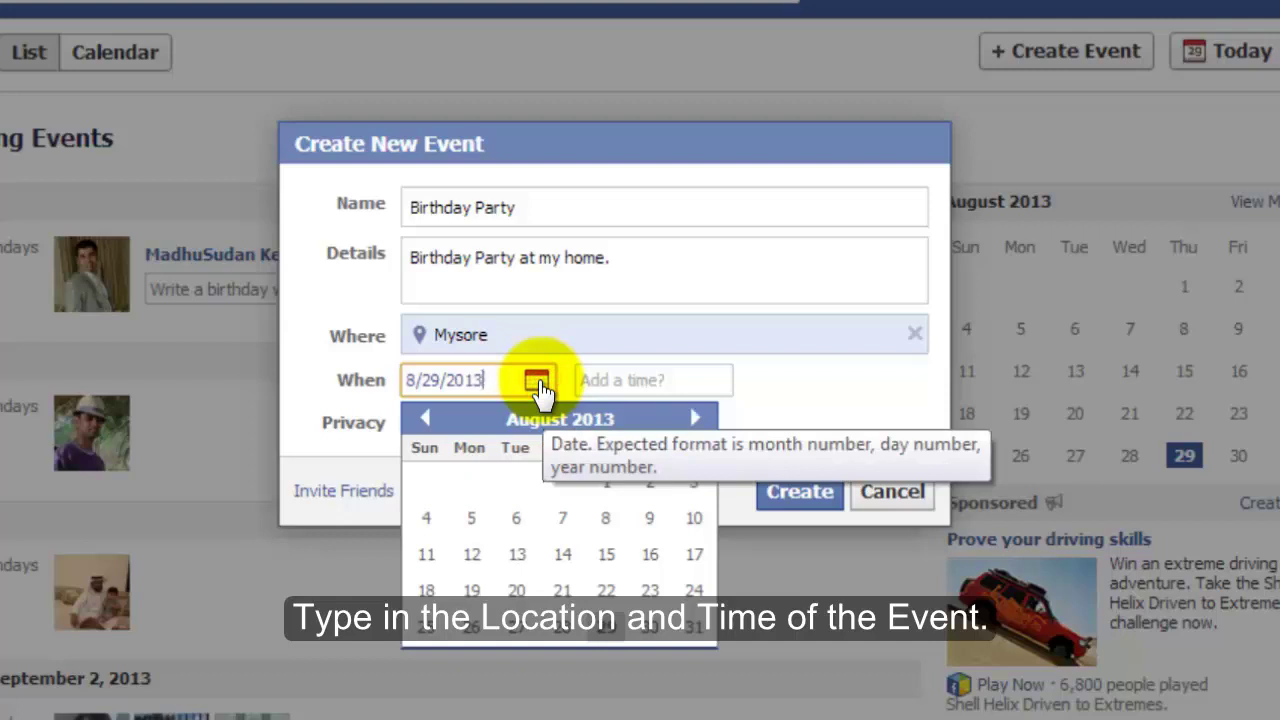
pyautogui.click(690, 630)
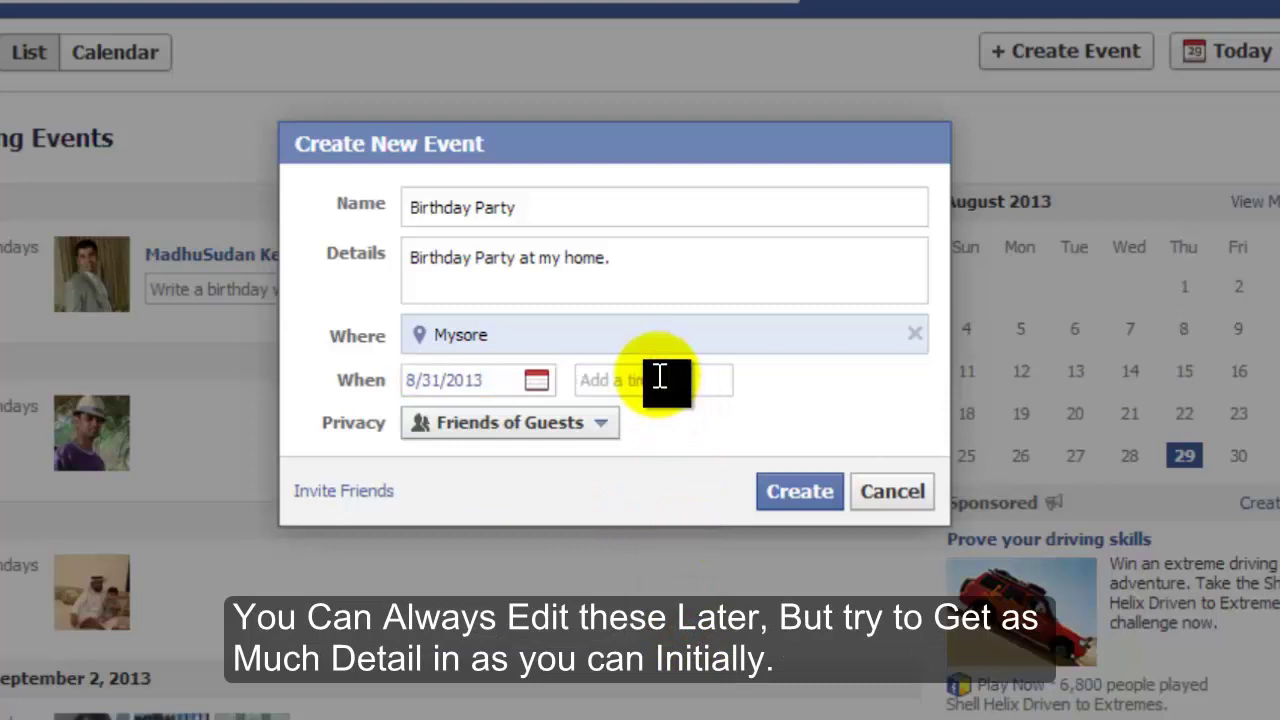
pyautogui.write('6')
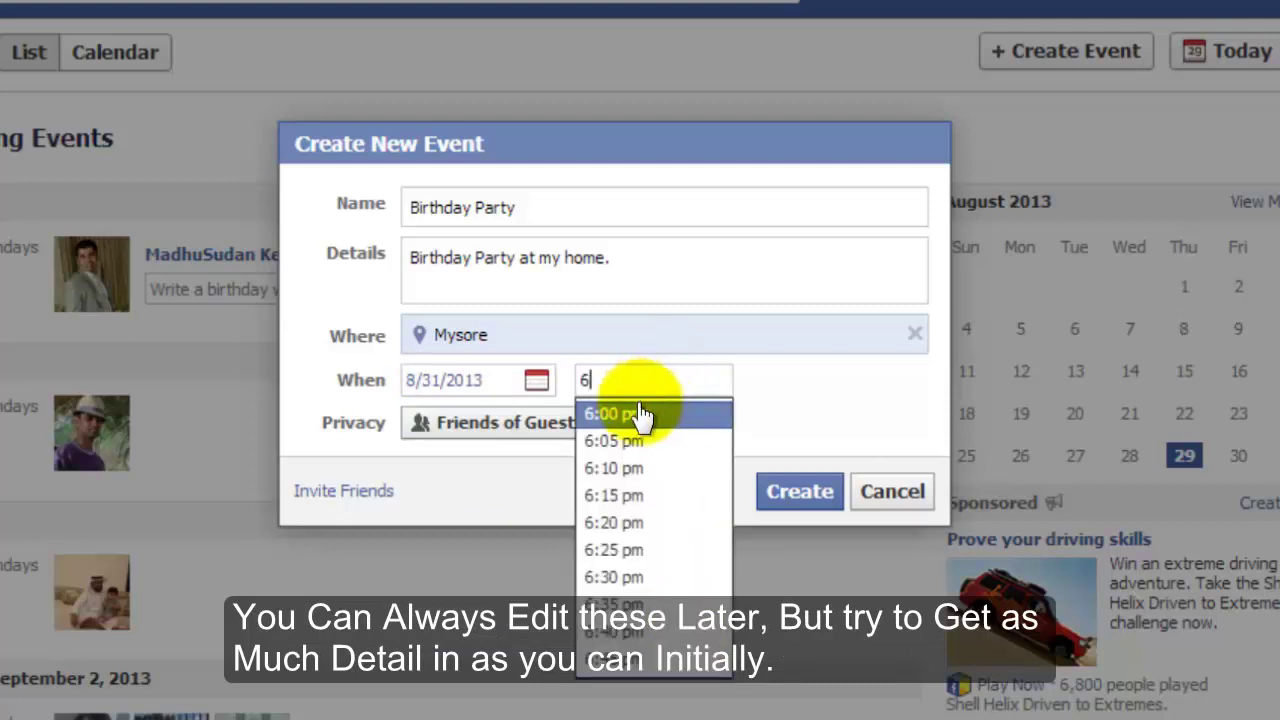
pyautogui.click(605, 413)
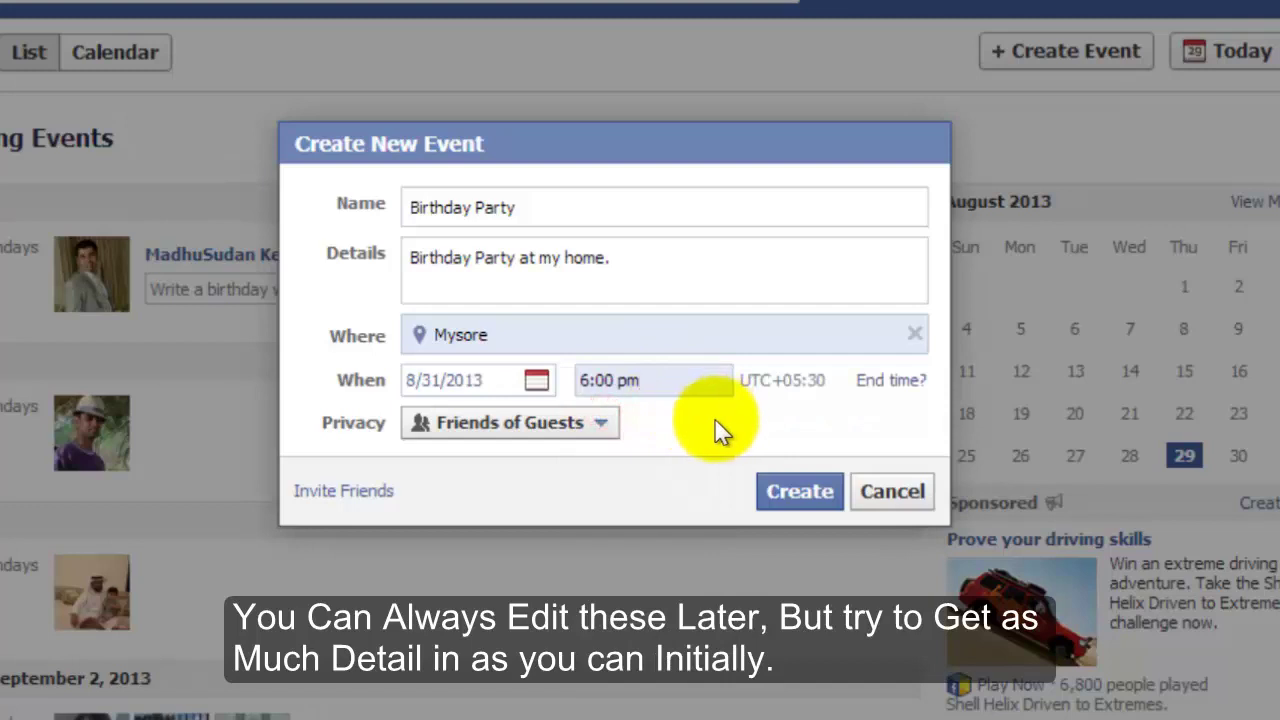
pyautogui.click(886, 382)
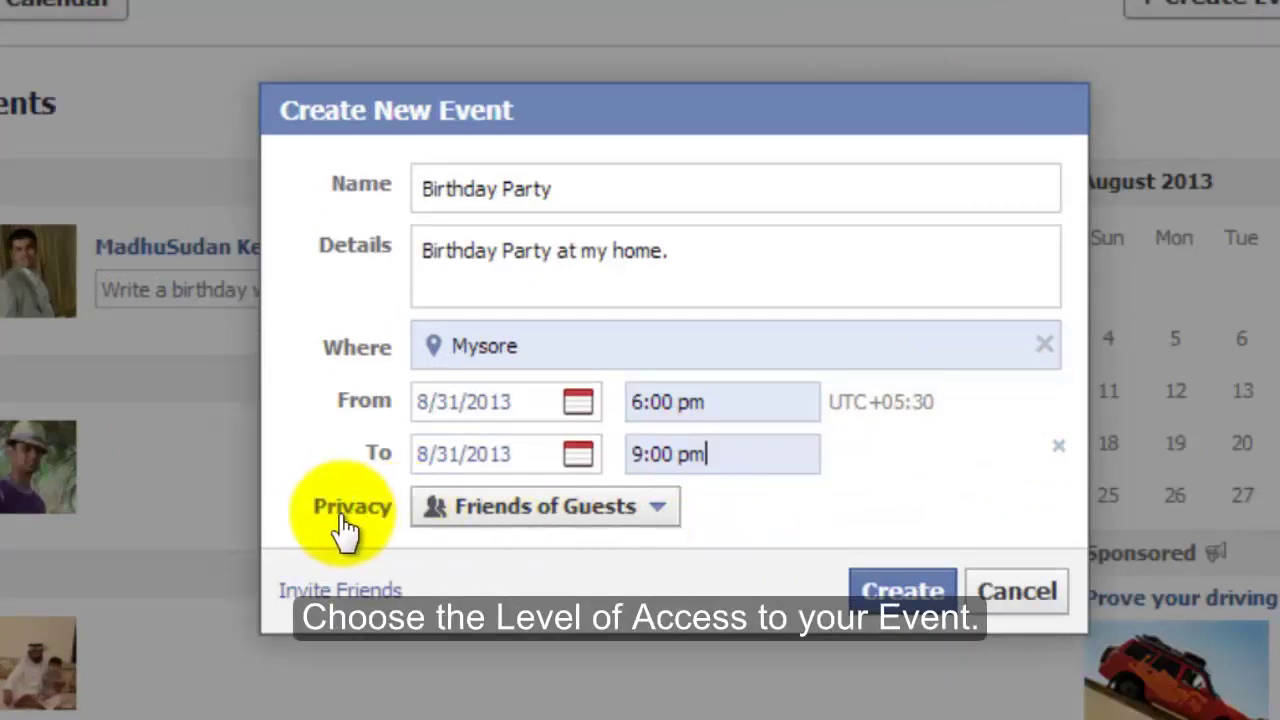
# Step: Set privacy to Invite Only, disallow guests inviting friends, and create the event
pyautogui.click(664, 516)
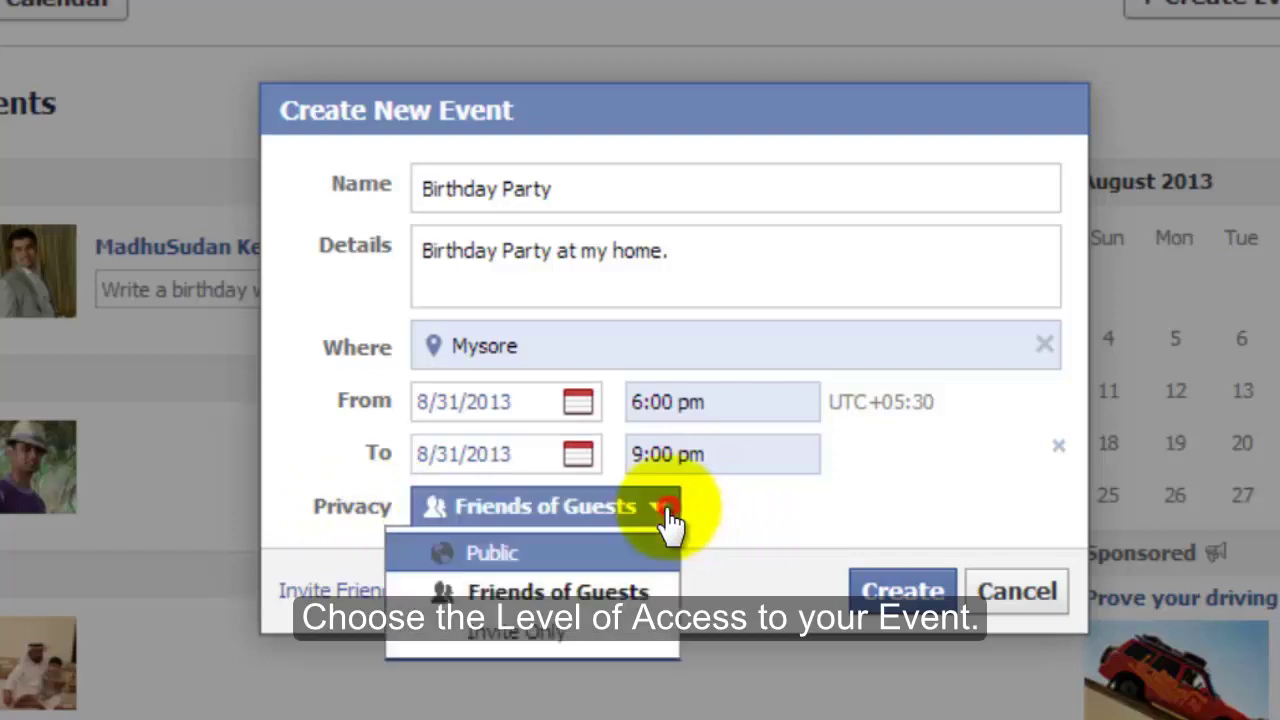
pyautogui.click(502, 553)
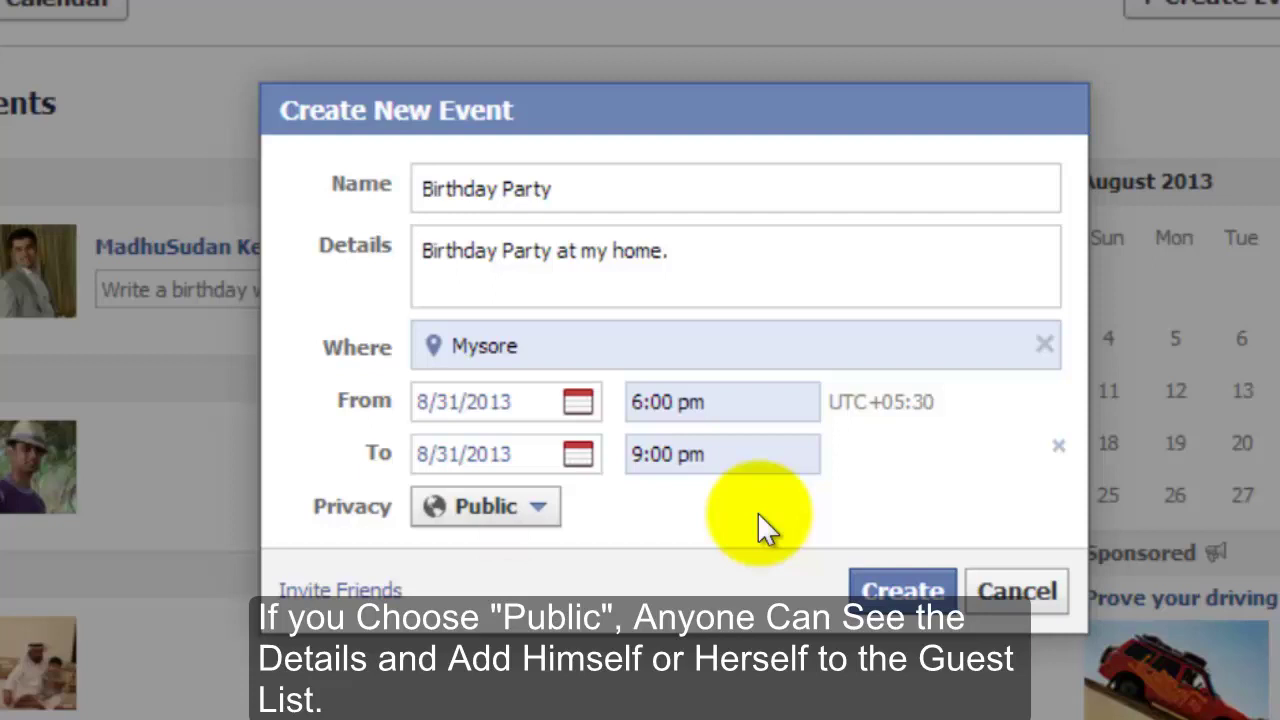
pyautogui.click(548, 518)
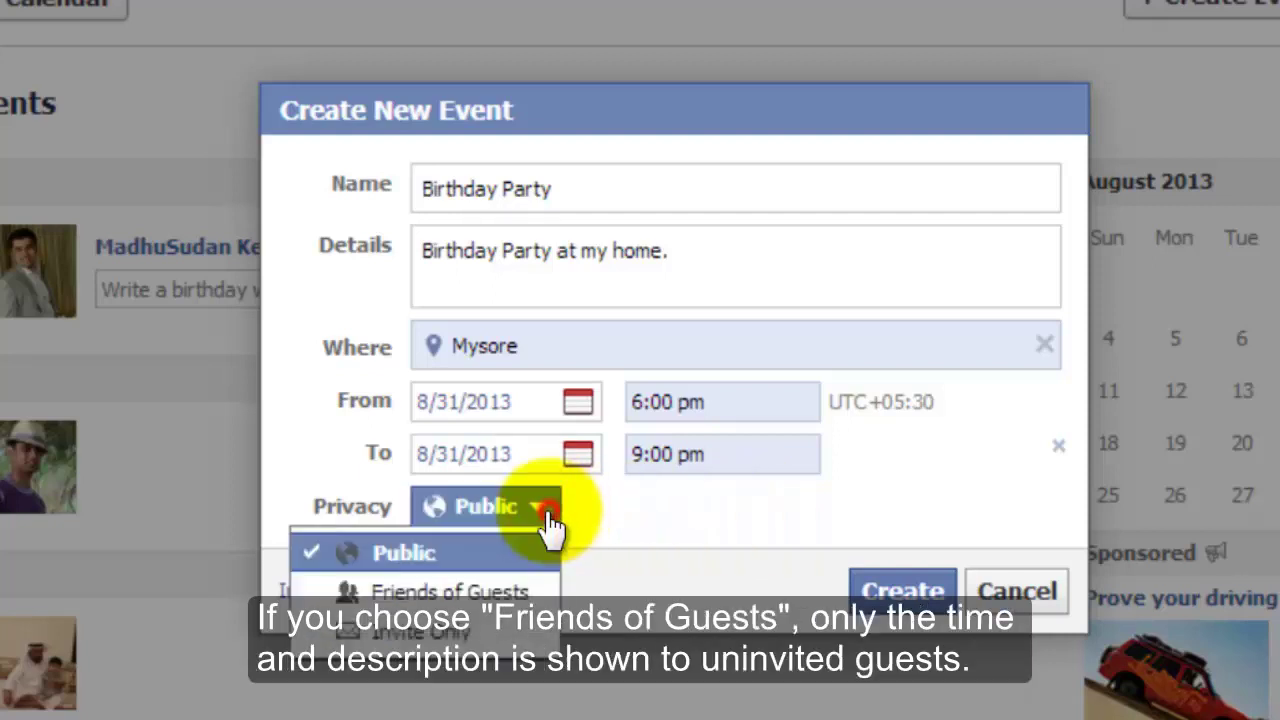
pyautogui.click(505, 590)
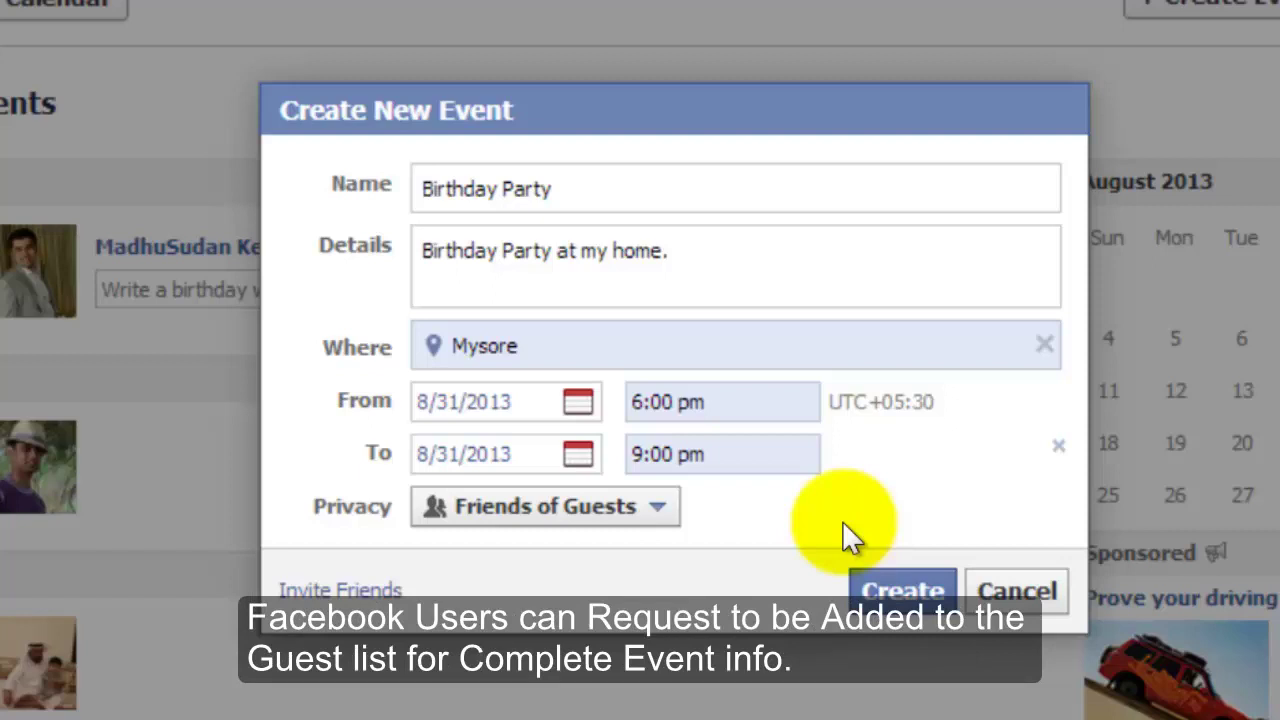
pyautogui.click(659, 506)
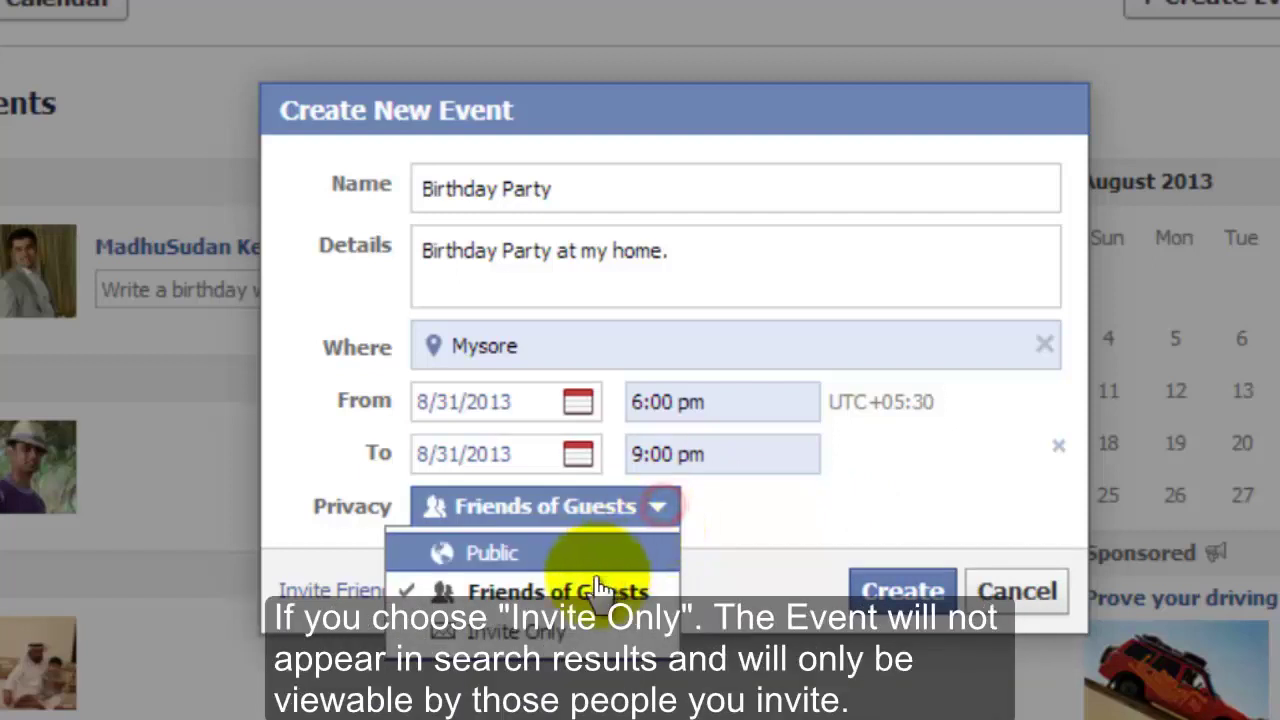
pyautogui.click(570, 632)
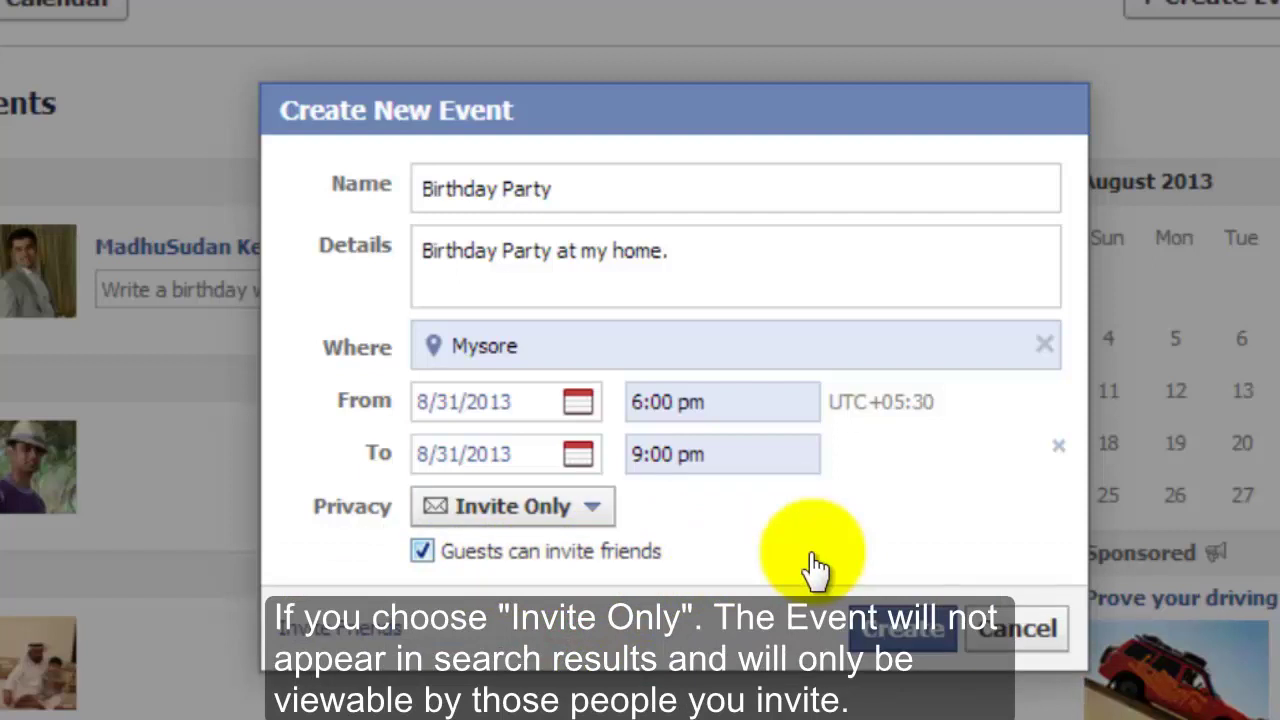
pyautogui.click(423, 552)
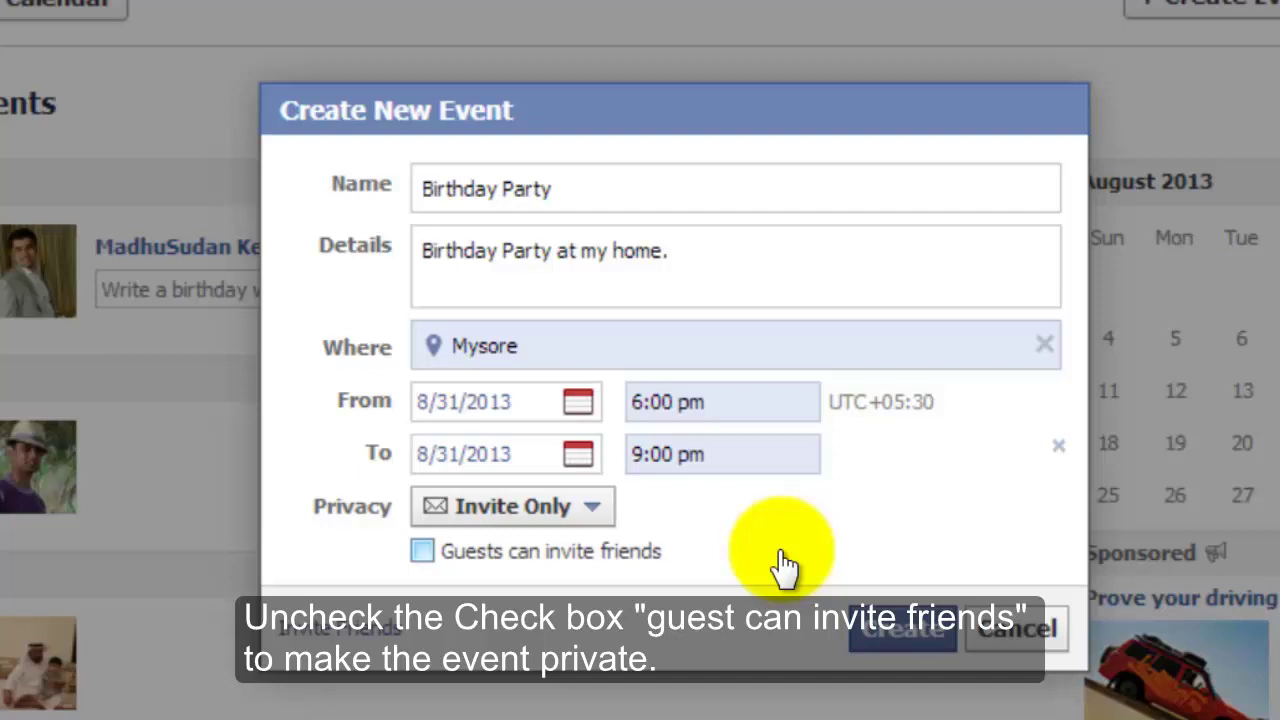
pyautogui.click(910, 650)
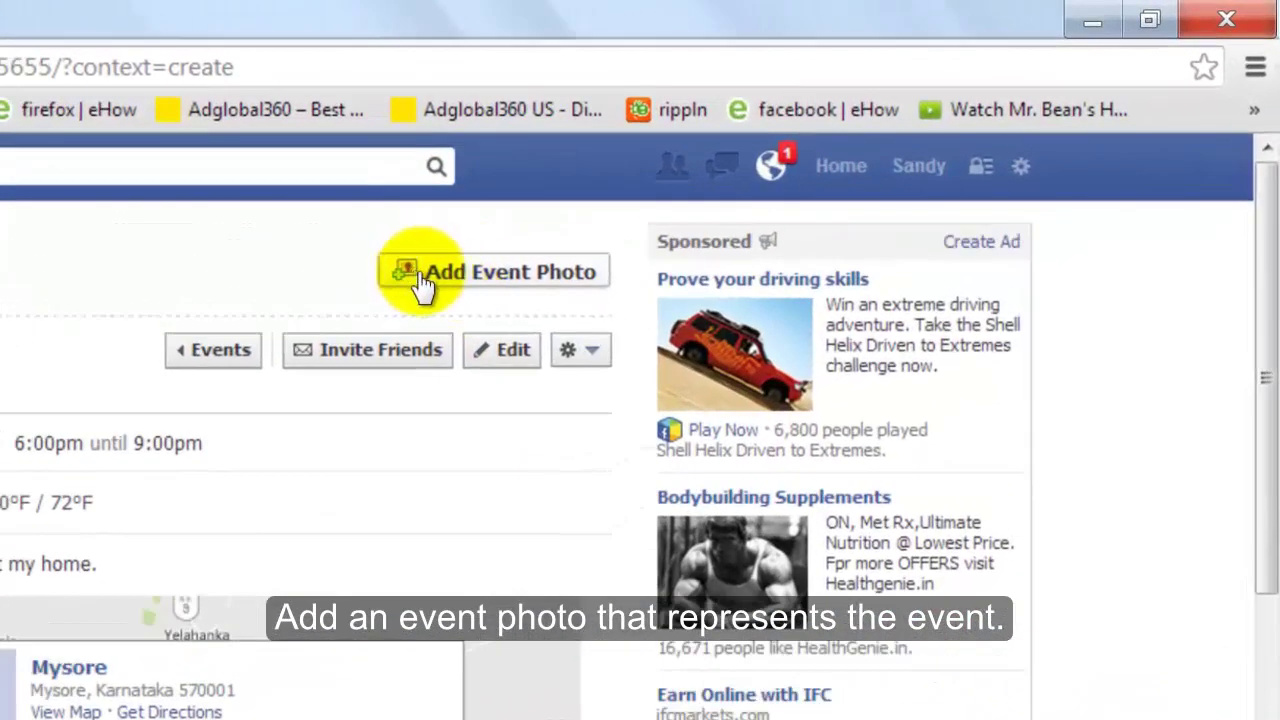
# Step: Upload party2 from the Desktop as the event photo
pyautogui.click(515, 285)
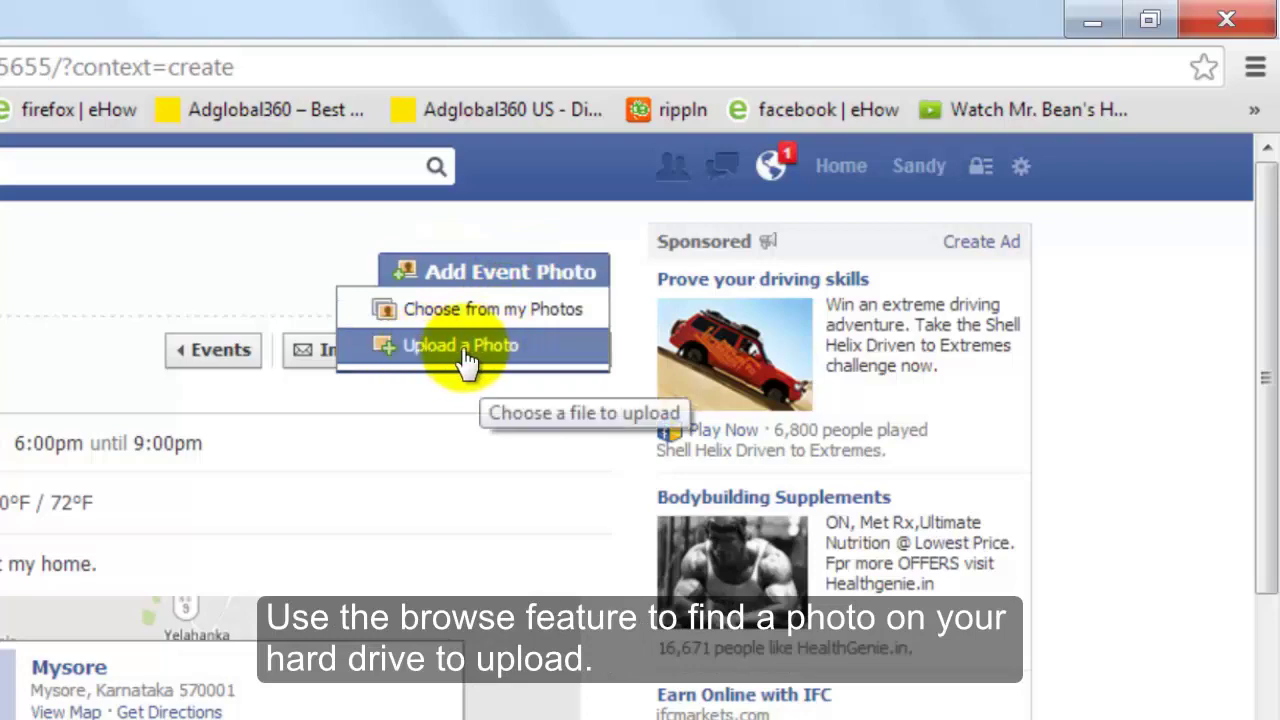
pyautogui.click(468, 358)
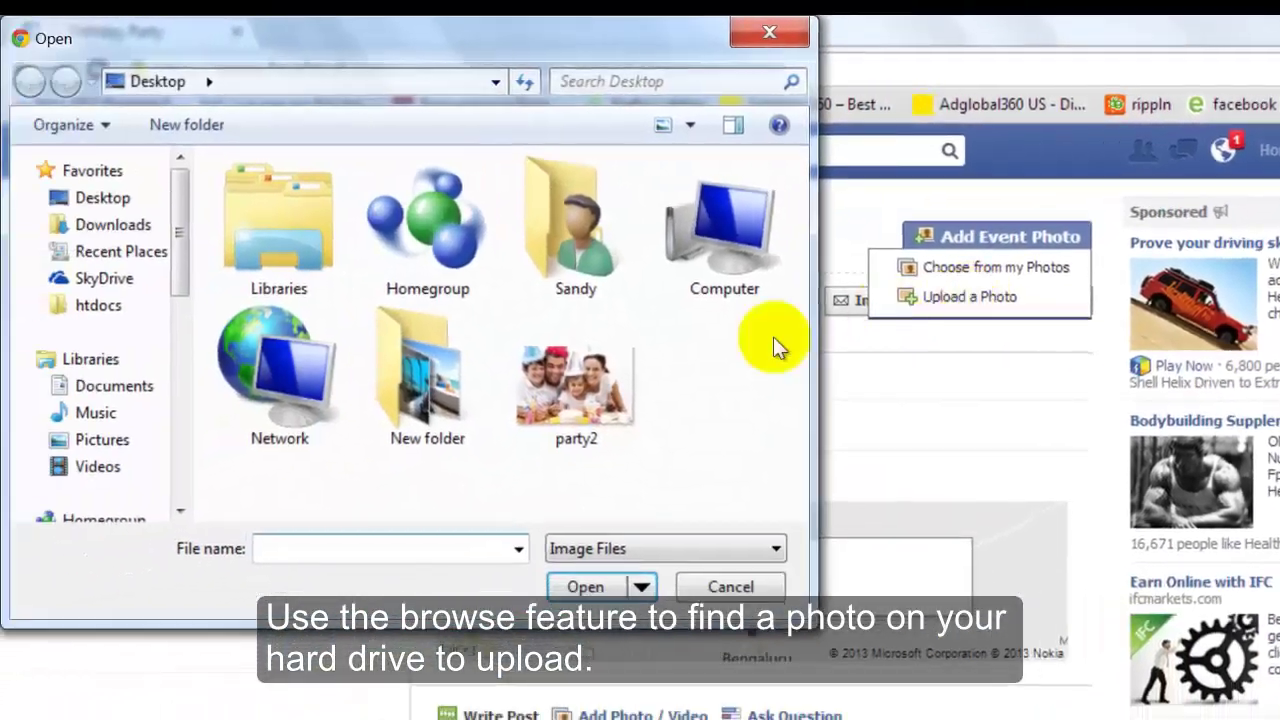
pyautogui.click(593, 388)
pyautogui.click(600, 586)
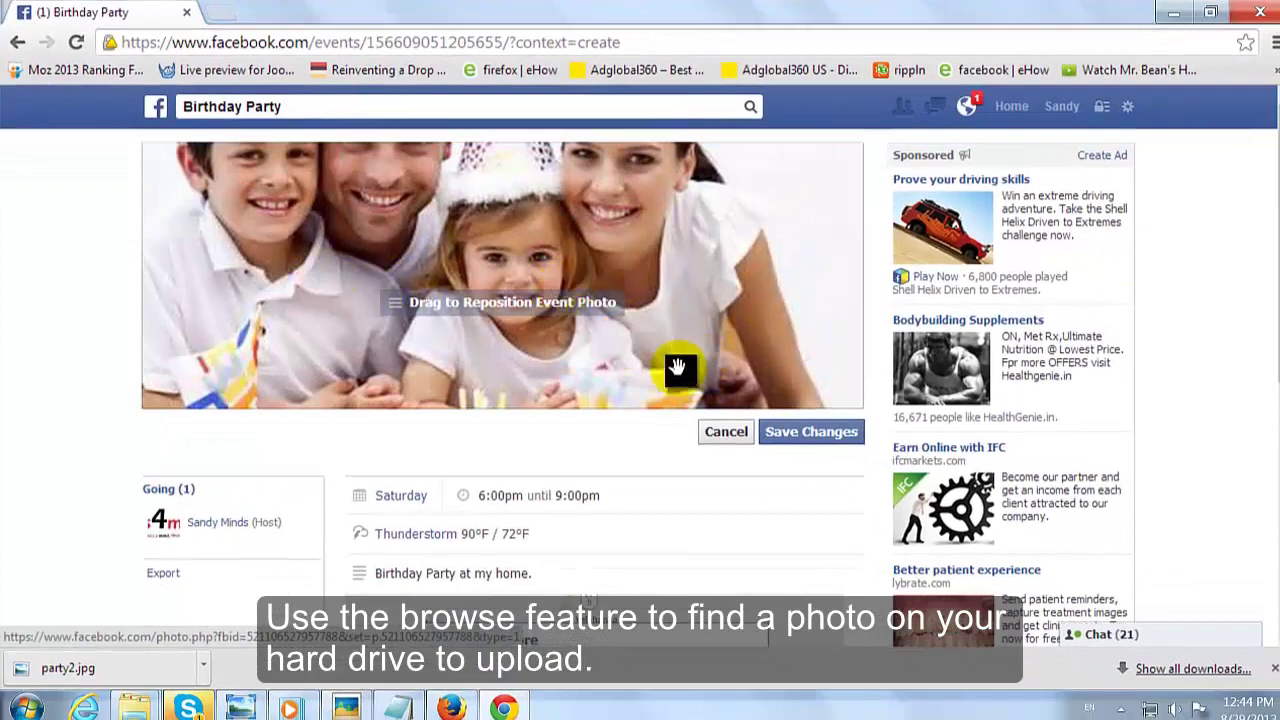
# Step: Drag the cover photo down to show the party hats and save the position
pyautogui.moveTo(670, 320); pyautogui.dragTo(705, 345)
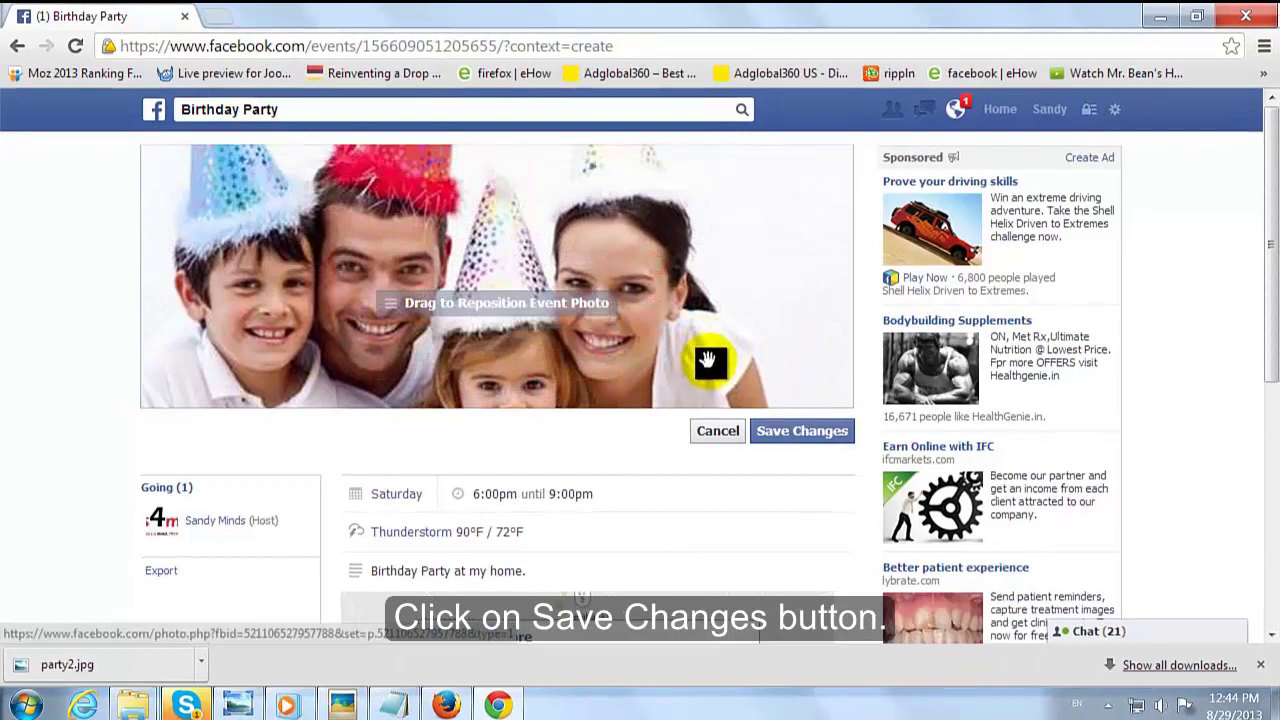
pyautogui.click(800, 436)
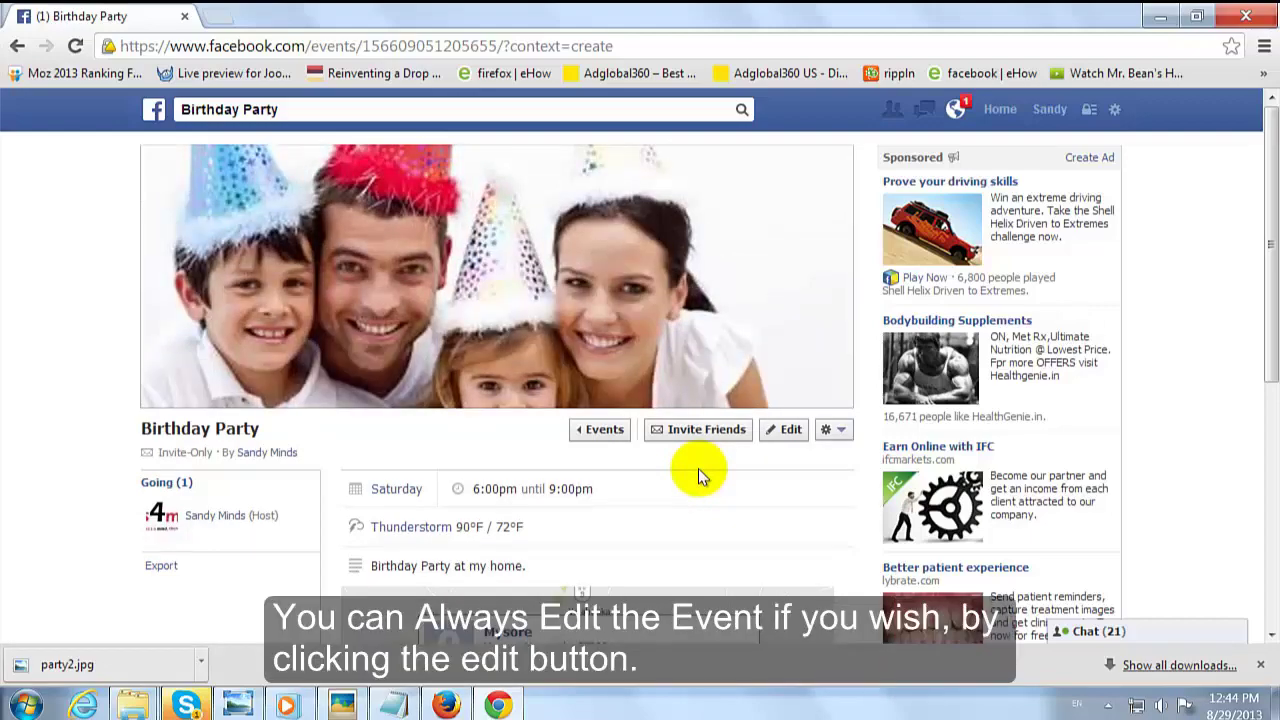
pyautogui.scroll(-1, 698, 468)
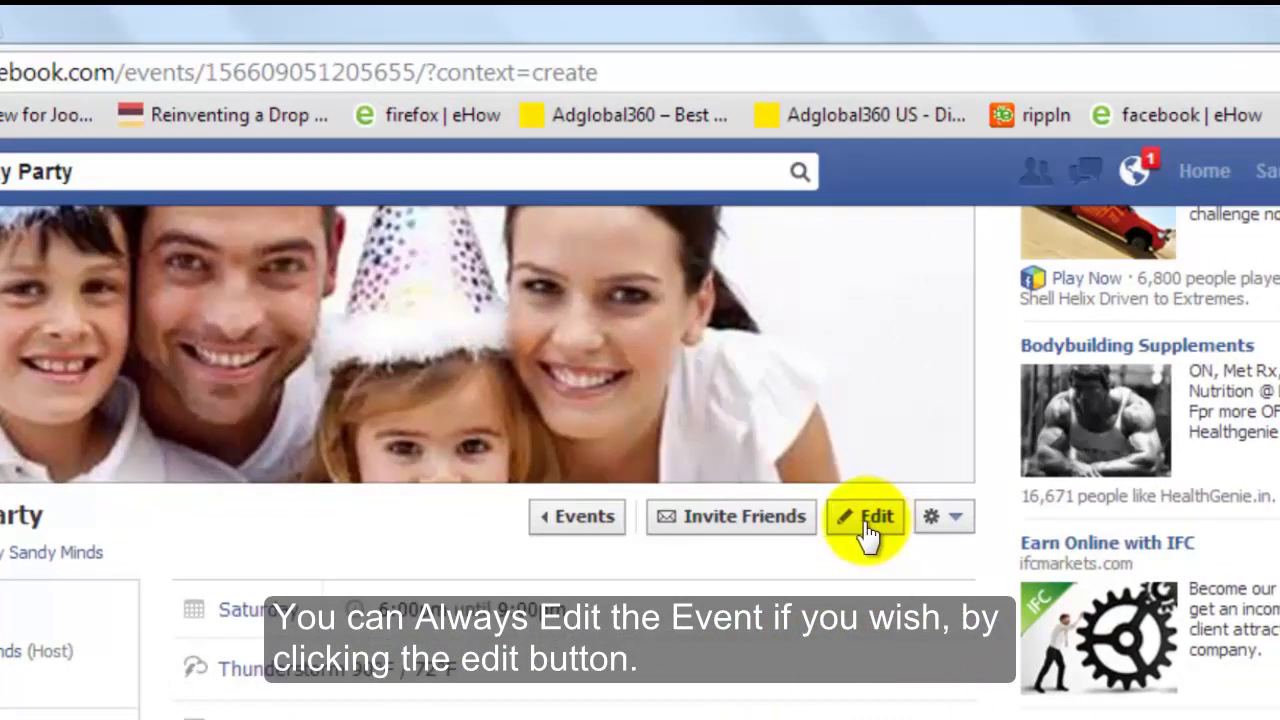
# Step: Tick five friends in the Invite Friends list and save the invitations
pyautogui.click(749, 522)
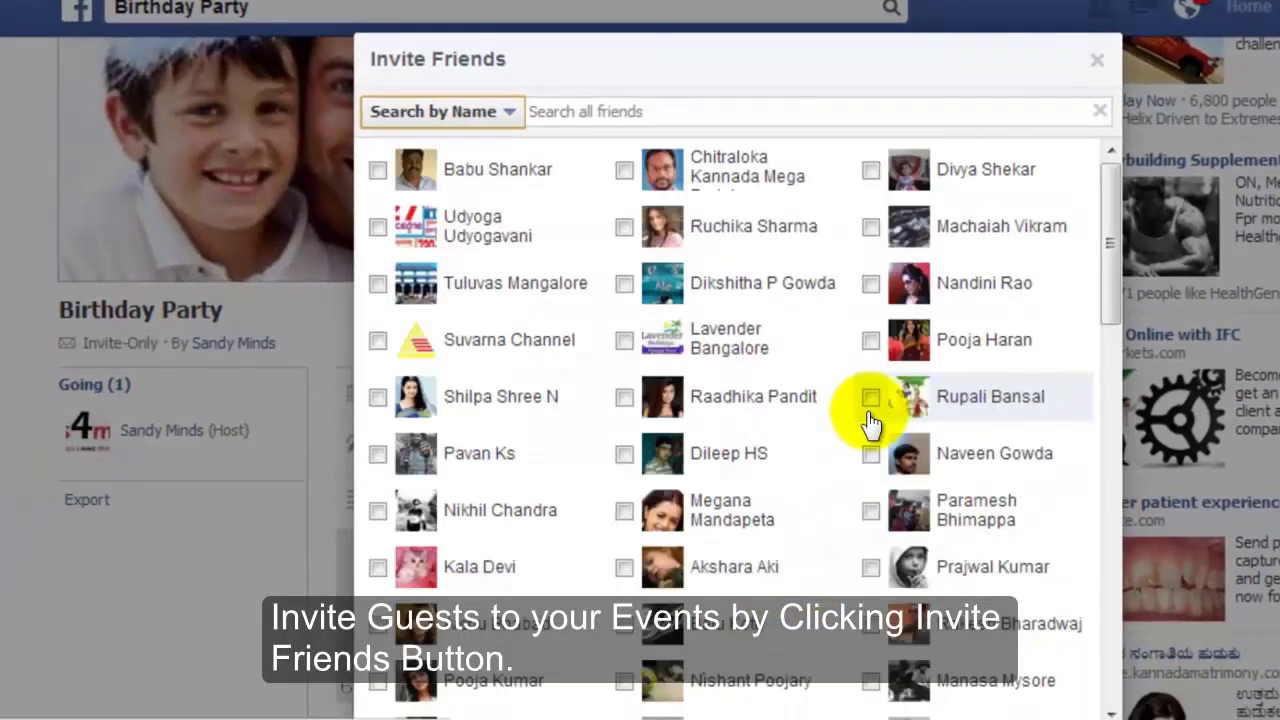
pyautogui.click(622, 226)
pyautogui.click(486, 284)
pyautogui.click(749, 283)
pyautogui.click(952, 283)
pyautogui.moveTo(1117, 223); pyautogui.dragTo(1133, 705)
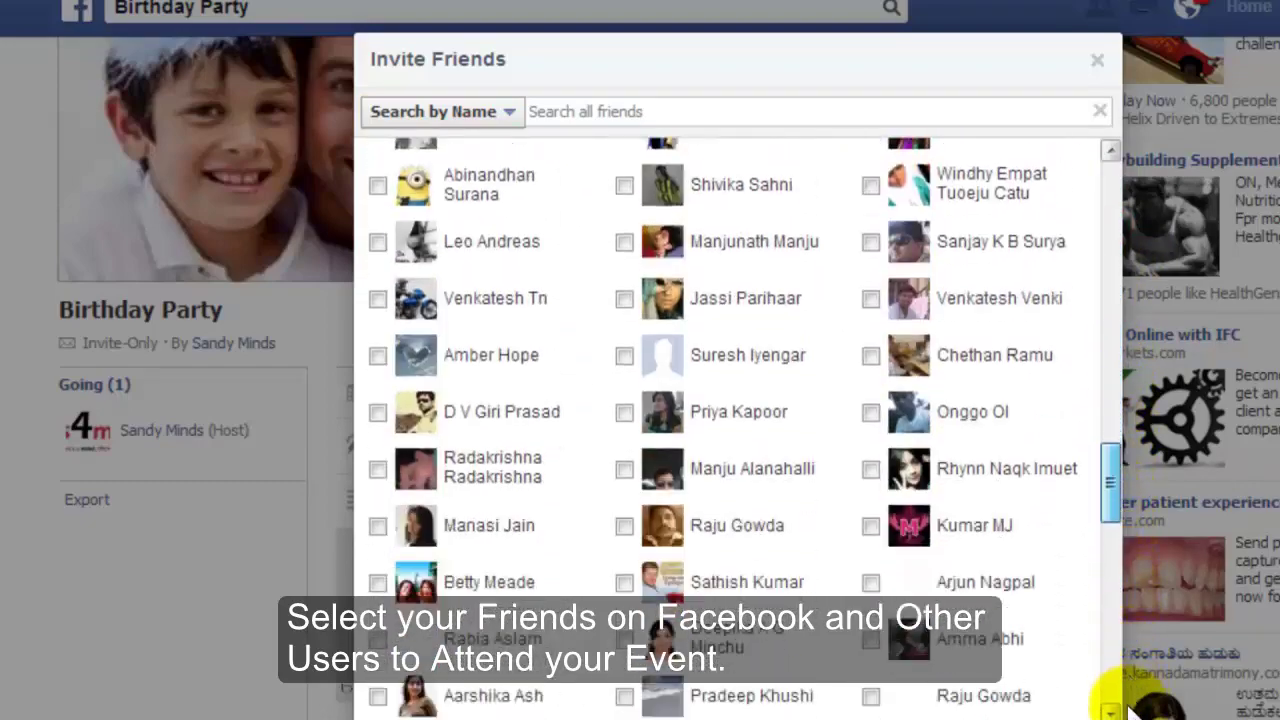
pyautogui.moveTo(1111, 508); pyautogui.dragTo(1105, 585)
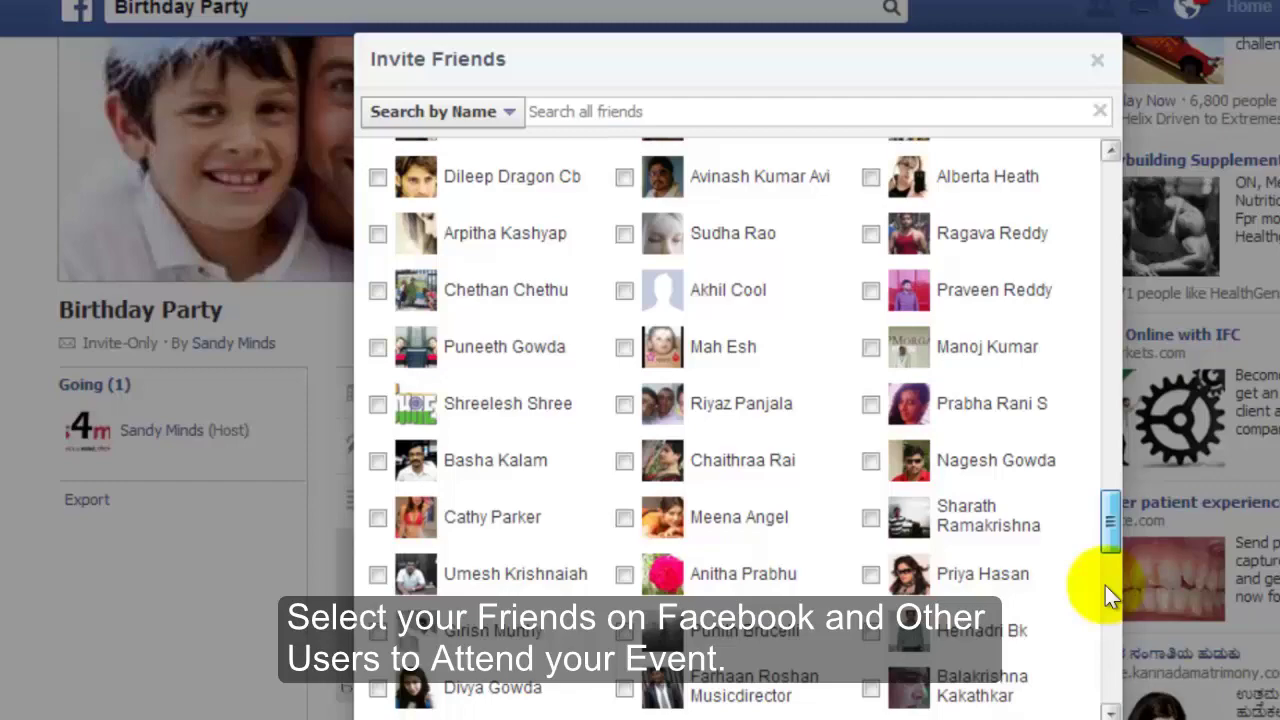
pyautogui.click(1003, 293)
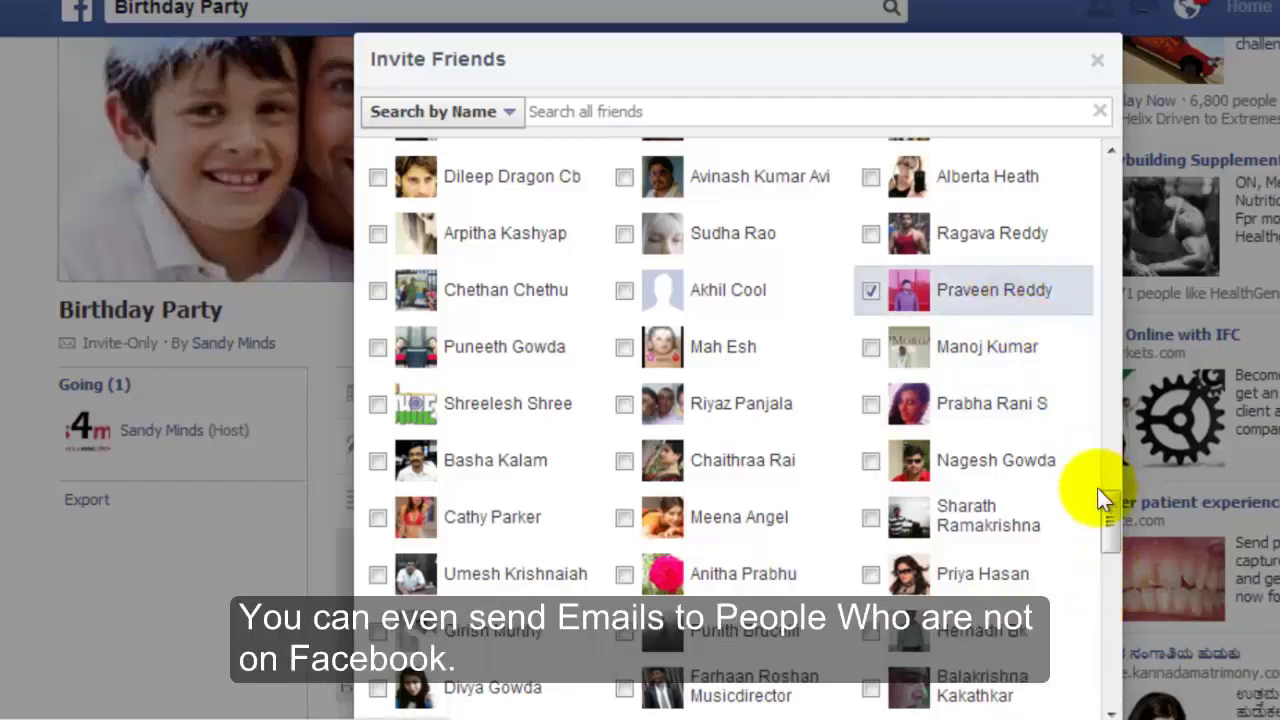
pyautogui.moveTo(1112, 507); pyautogui.dragTo(1116, 711)
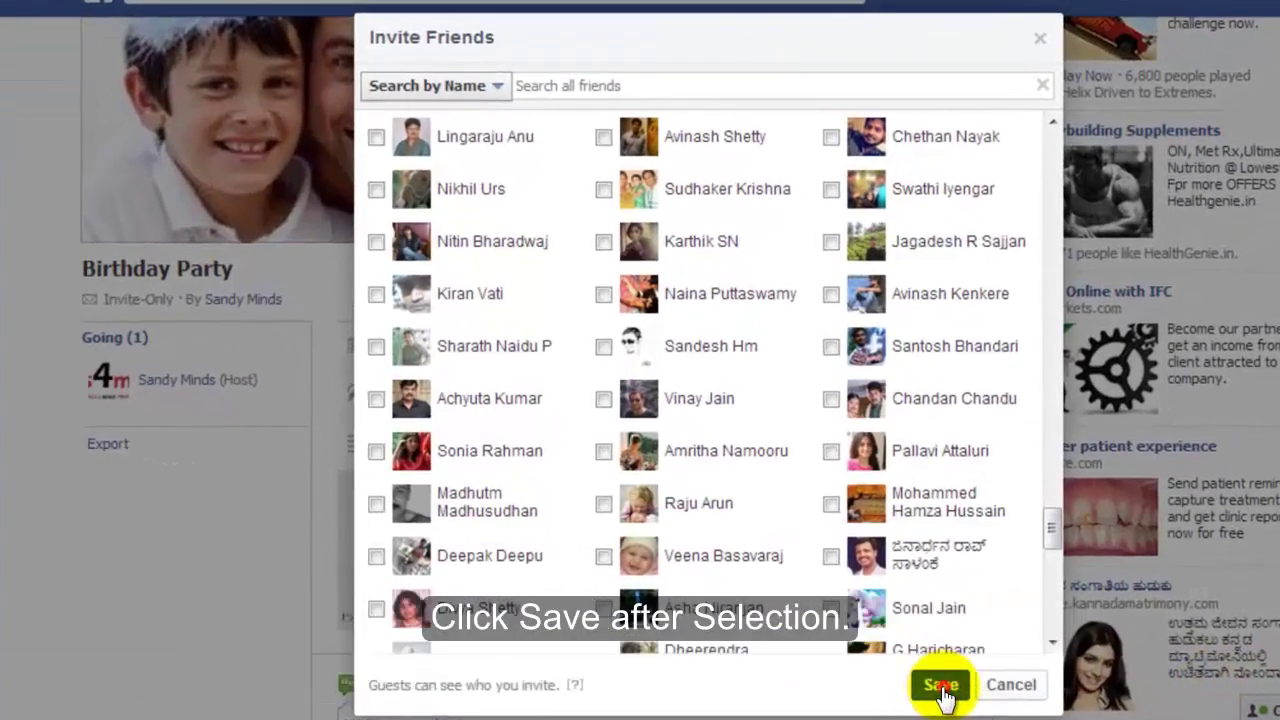
pyautogui.click(940, 685)
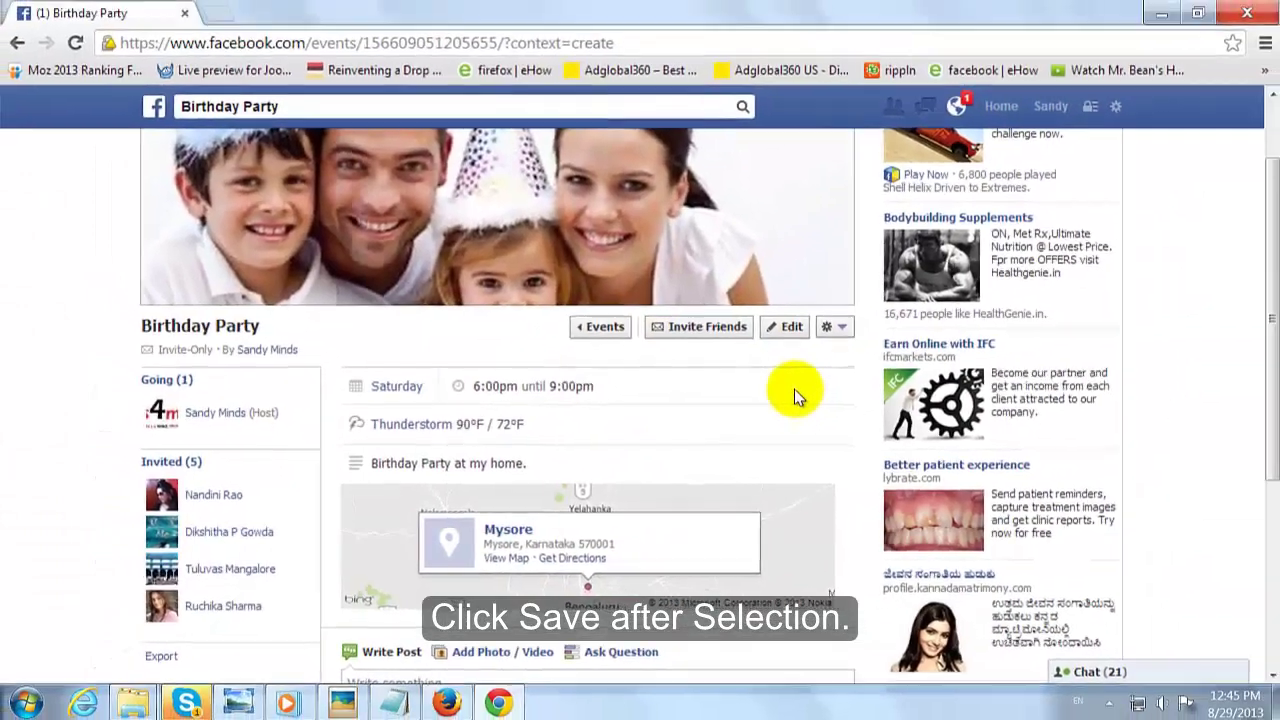
# Step: Close the Chrome window to return to the desktop
pyautogui.moveTo(1271, 320); pyautogui.dragTo(1257, 194)
pyautogui.moveTo(632, 295)
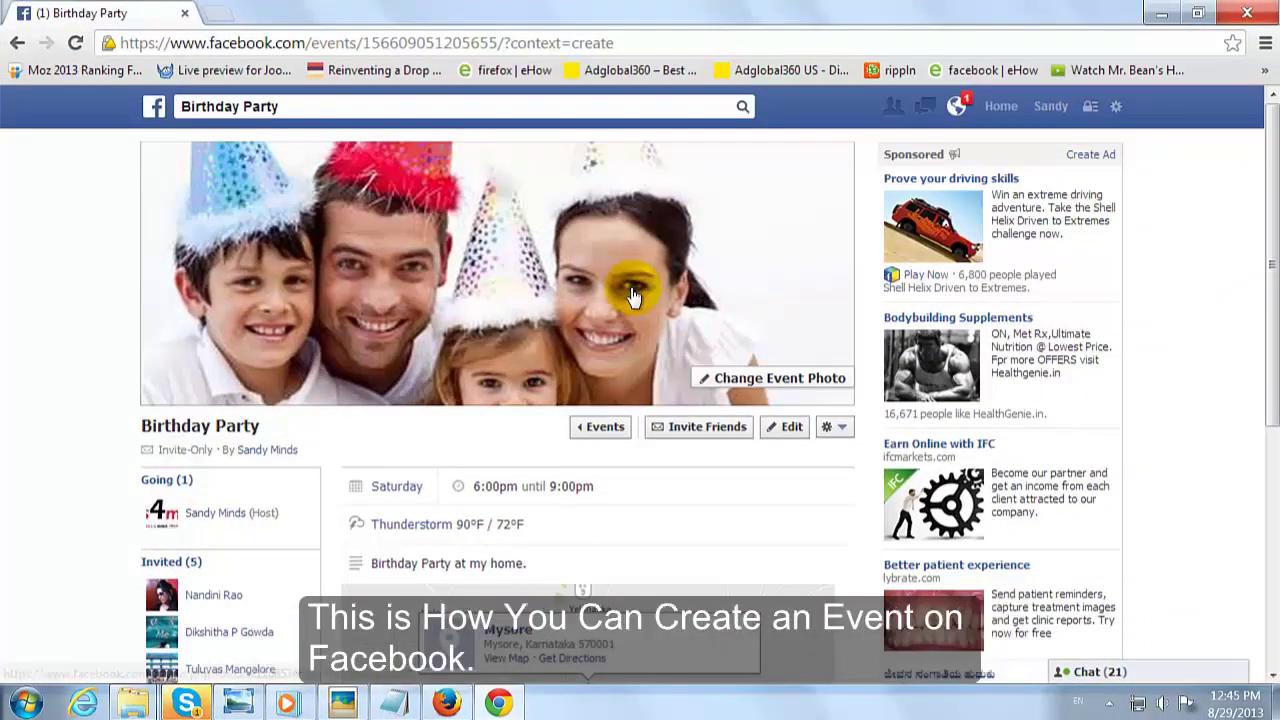
pyautogui.click(1247, 14)
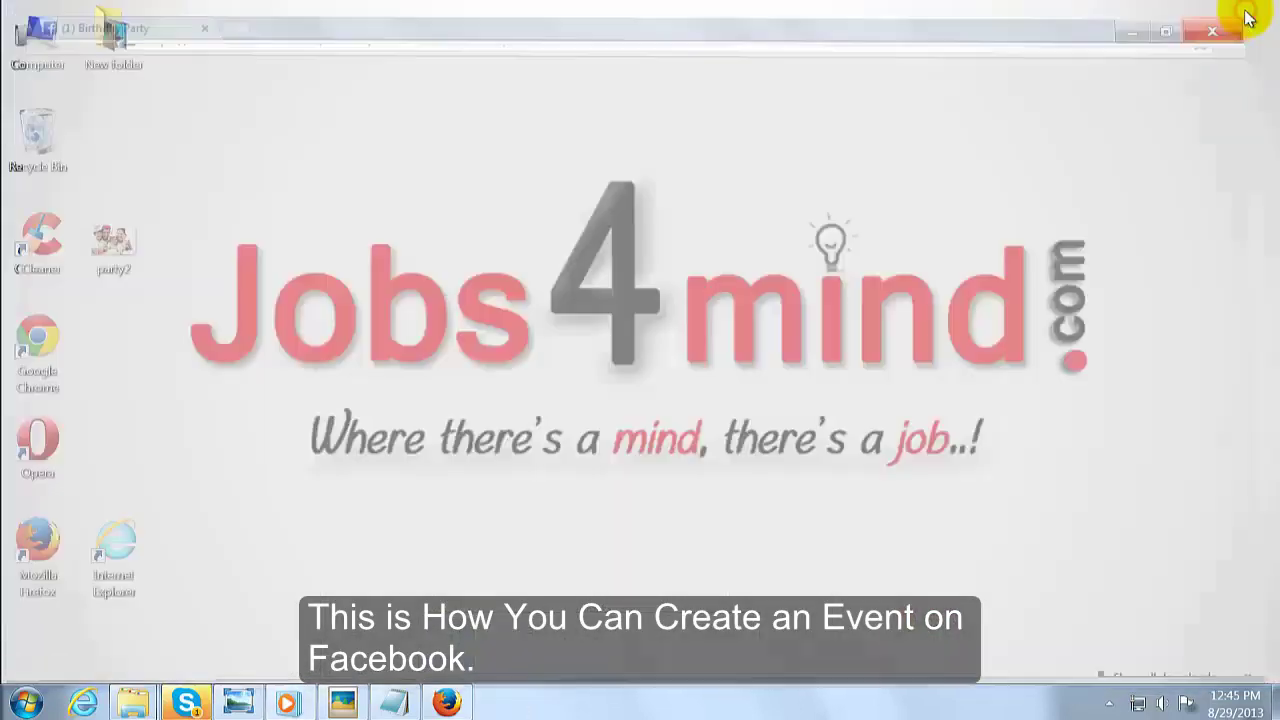